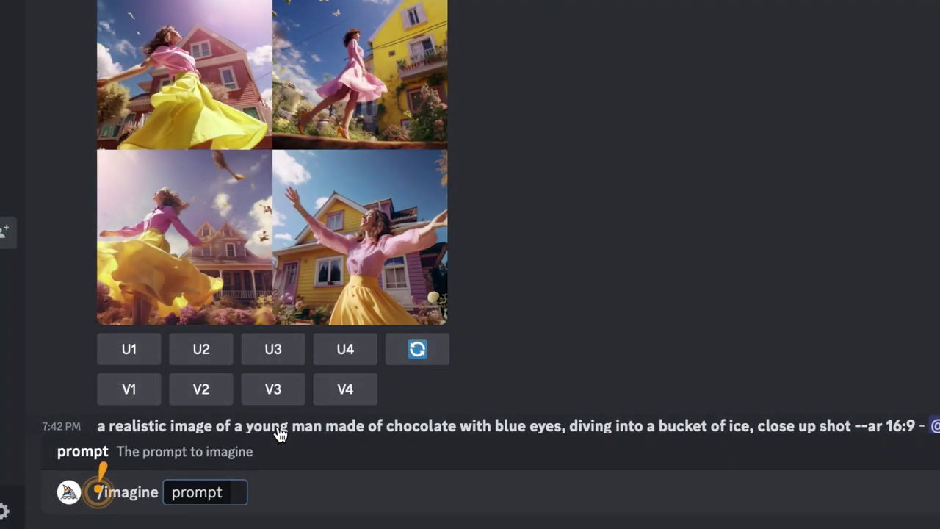
Step: Begin a Loch Ness monster prompt by typing 'loch ness mon' after /imagine
type("loch ness mon")
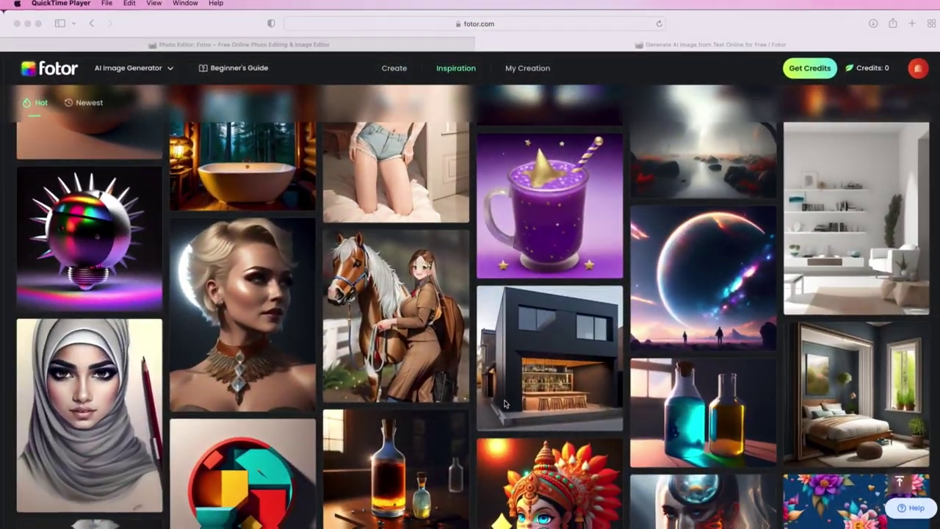
Step: Scroll well down through Fotor's Inspiration gallery of AI-generated images
scroll(503, 403, "down", 5)
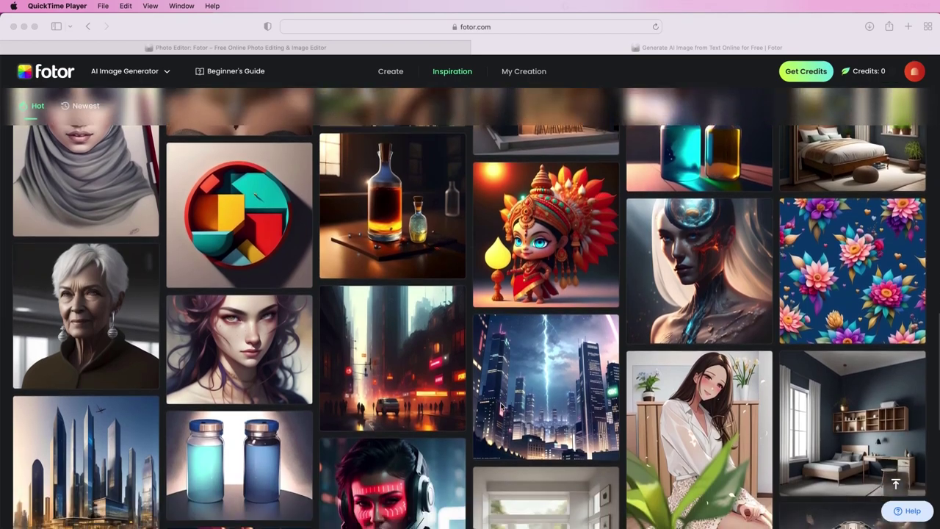
scroll(501, 406, "down", 8)
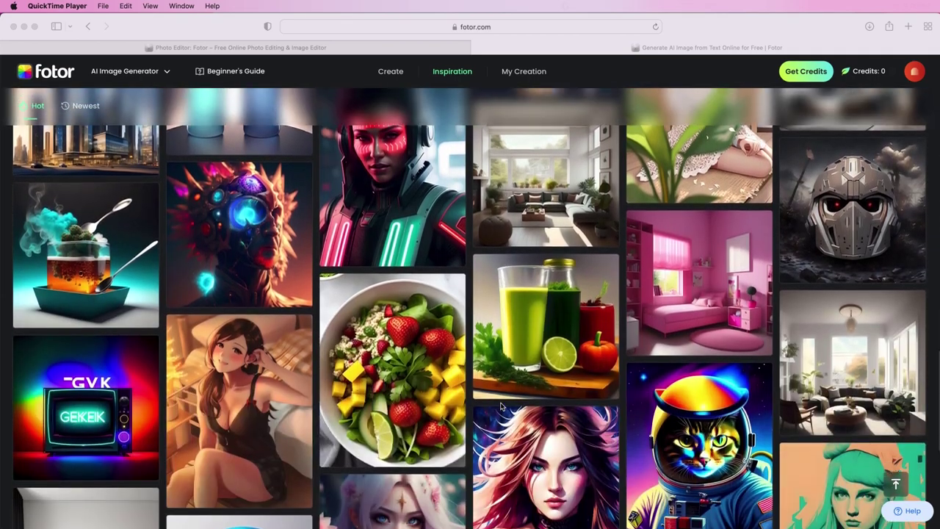
scroll(501, 406, "down", 8)
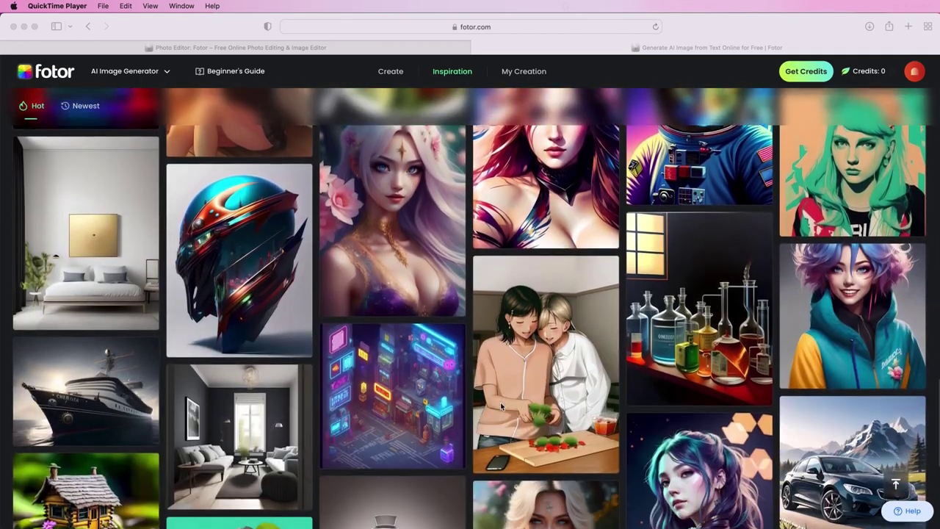
scroll(500, 401, "down", 7)
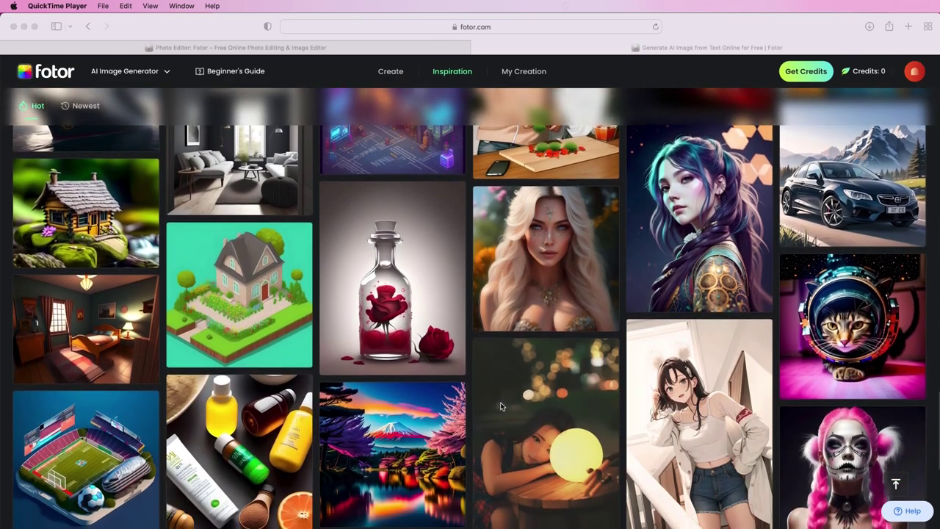
scroll(500, 401, "down", 8)
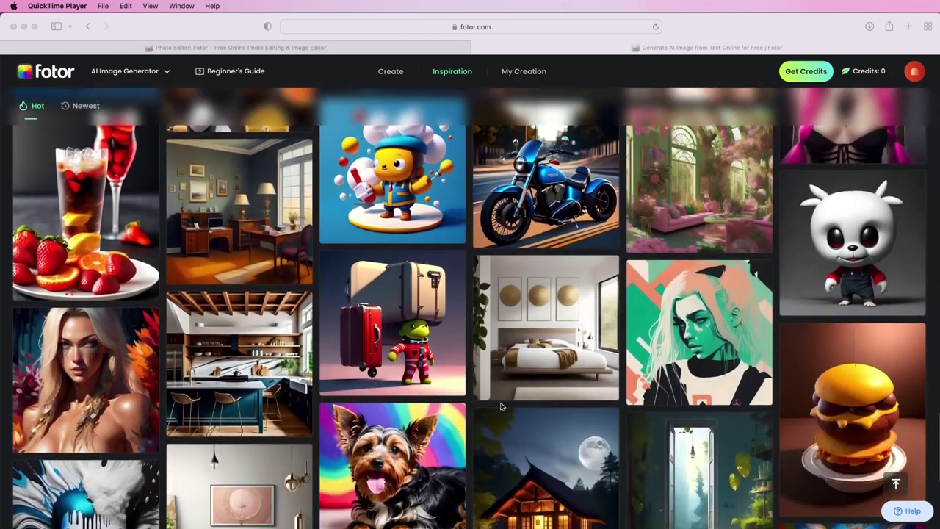
scroll(501, 406, "down", 7)
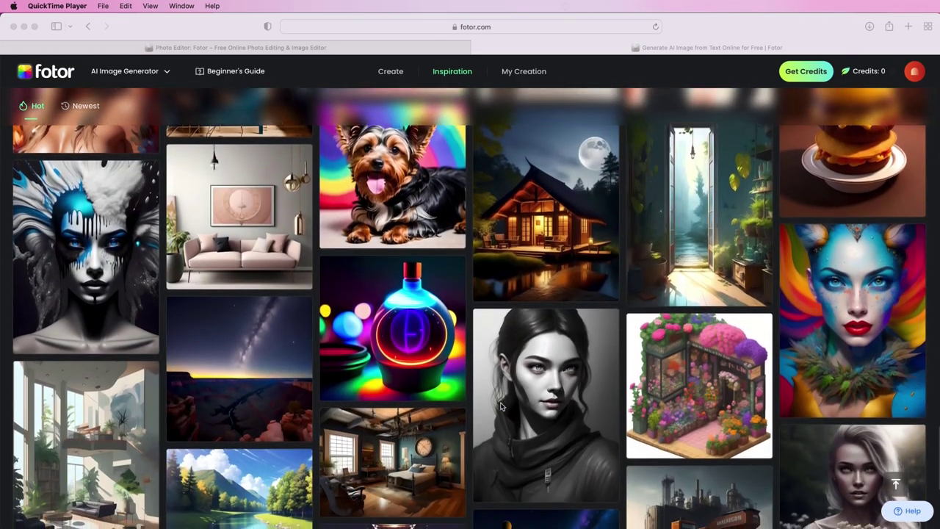
scroll(501, 406, "down", 4)
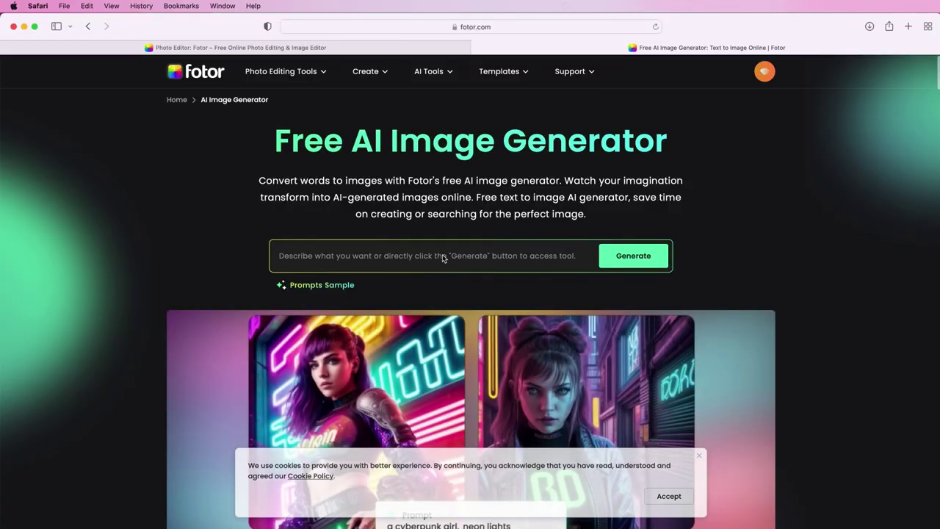
Step: Generate images in Fotor from the prompt 'letter c covered in chocolate'
left_click(439, 255)
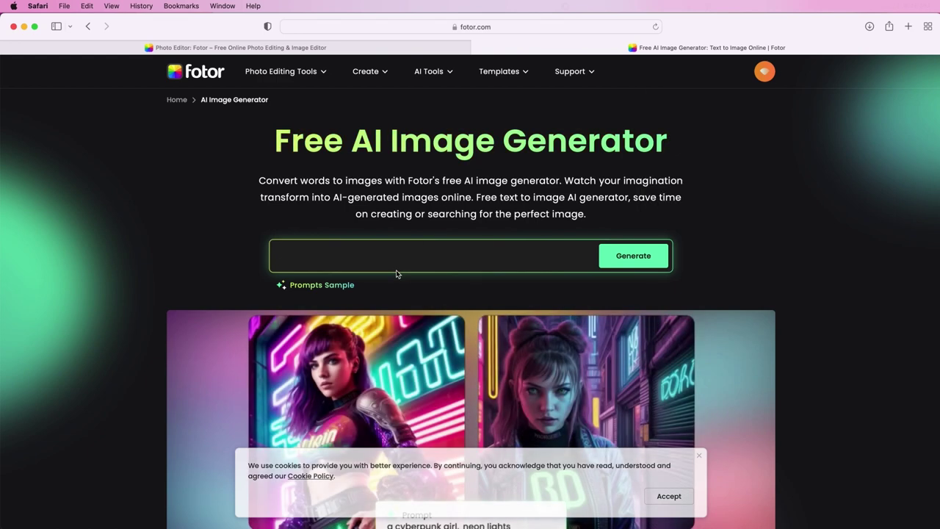
type("letter c")
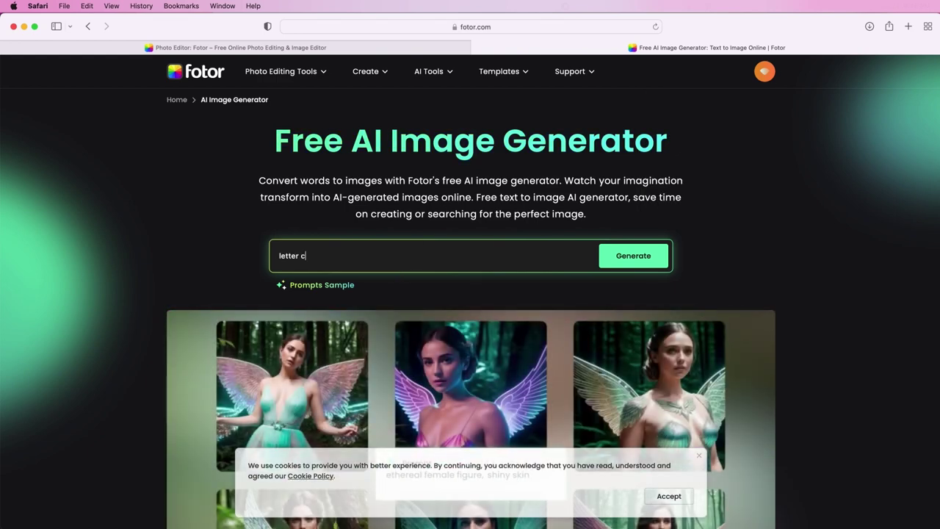
type(" covered in chocol")
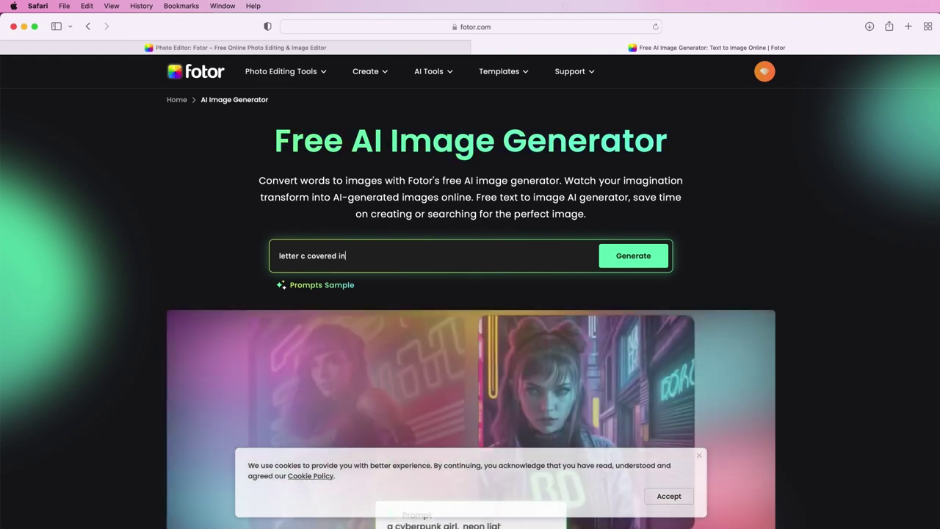
type("ate")
key("Return")
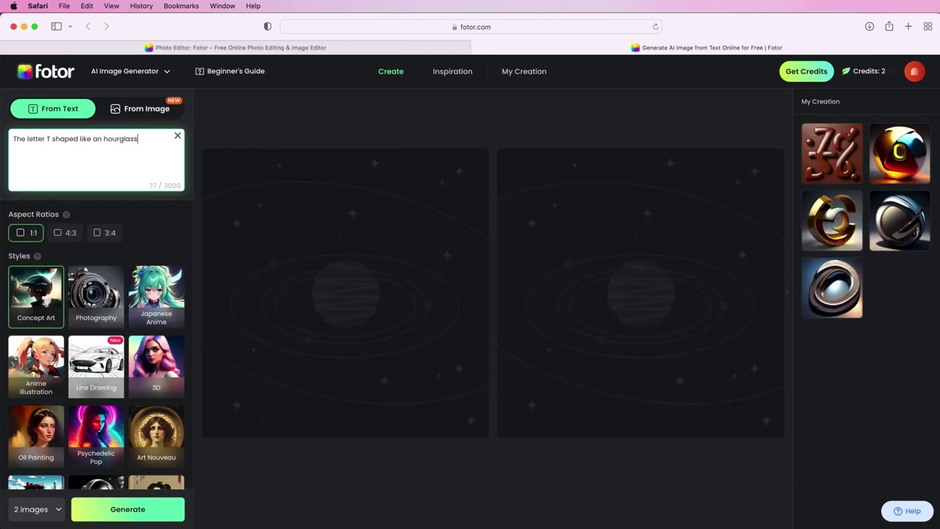
Step: Set Fotor to 1 image, then generate the hourglass T, elephant and dragon-in-flowers prompts
left_click(48, 514)
left_click(38, 367)
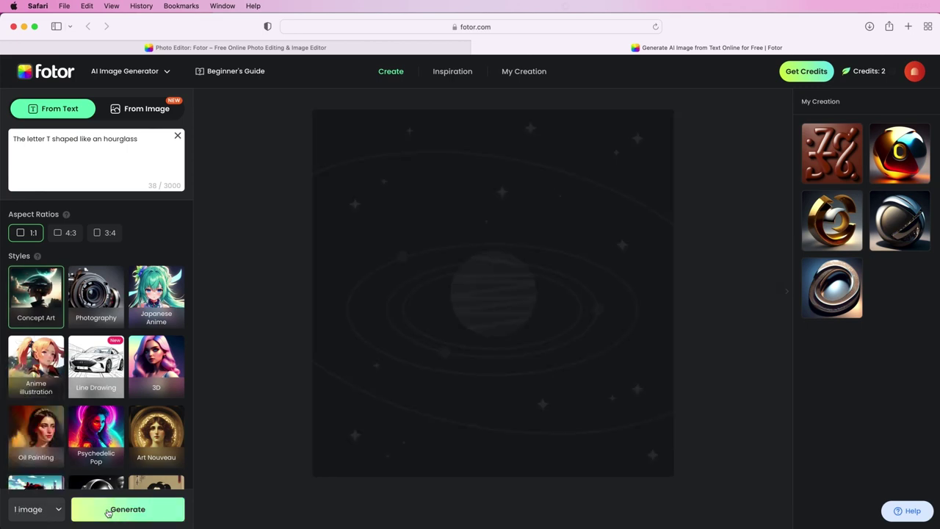
left_click(108, 510)
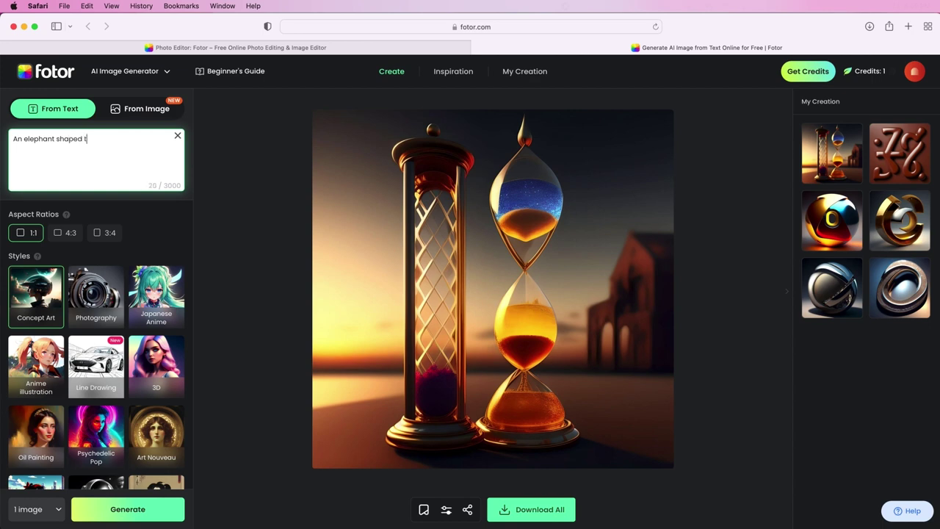
left_click(126, 506)
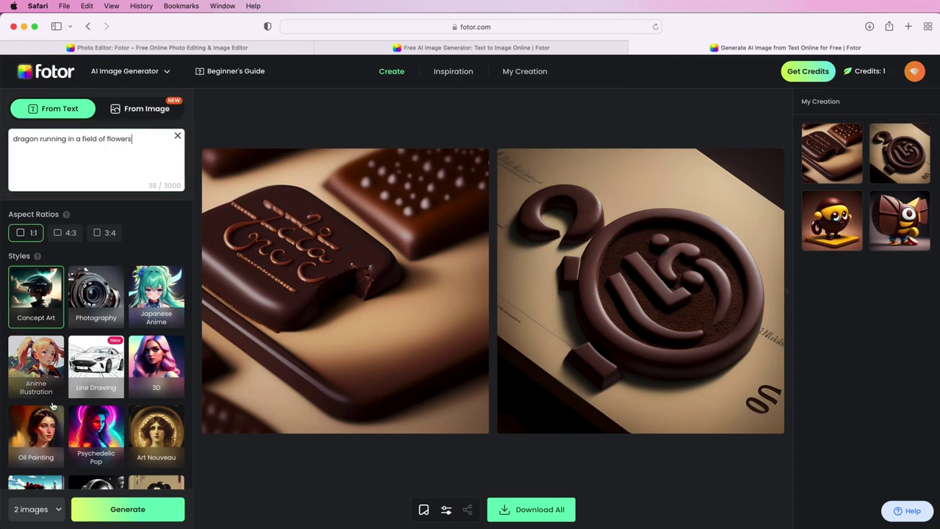
left_click(127, 509)
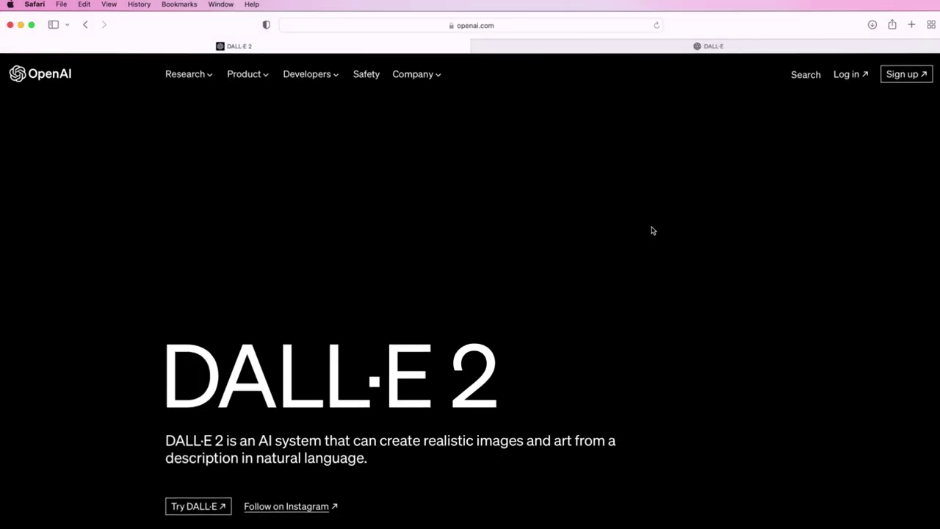
Step: Read down the DALL·E 2 page to its Image generation examples, then bring up the DALL·E app
scroll(650, 230, "down", 5)
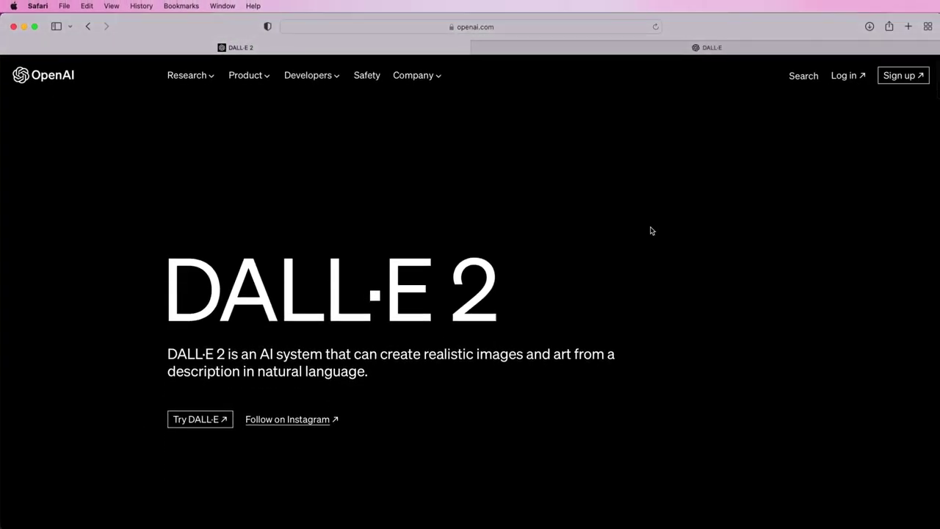
scroll(650, 230, "down", 5)
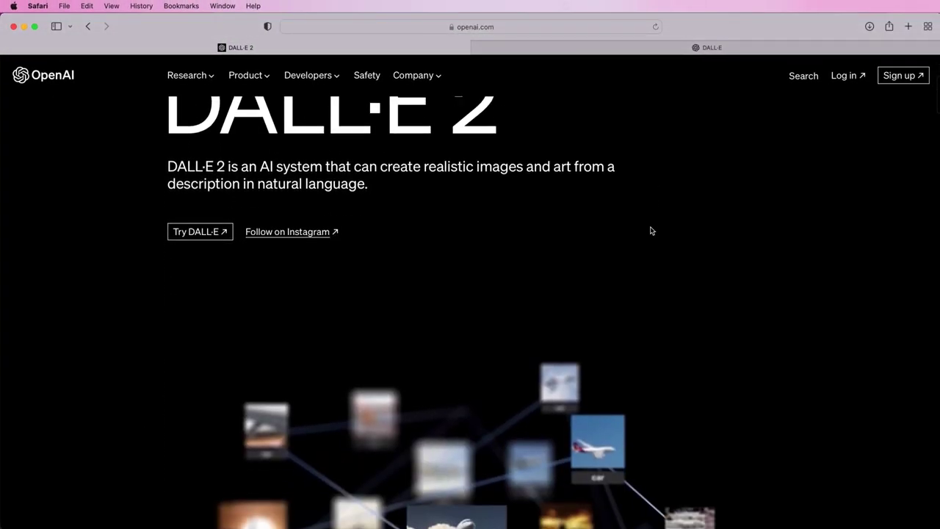
scroll(650, 231, "down", 5)
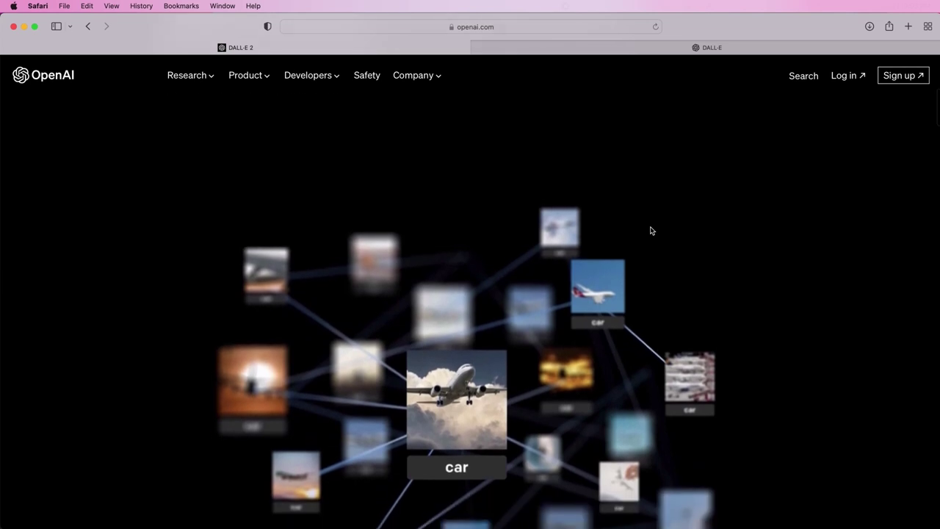
scroll(650, 230, "down", 8)
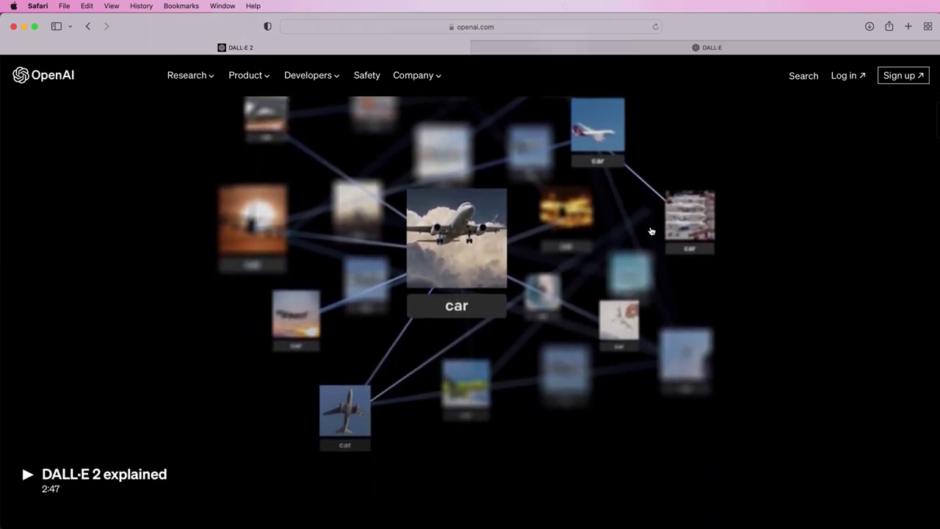
scroll(651, 230, "down", 6)
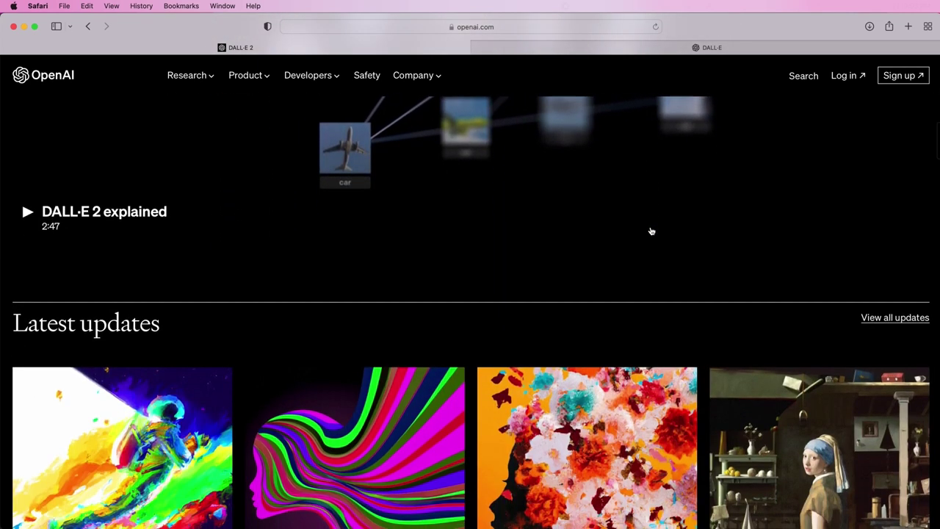
scroll(650, 231, "down", 5)
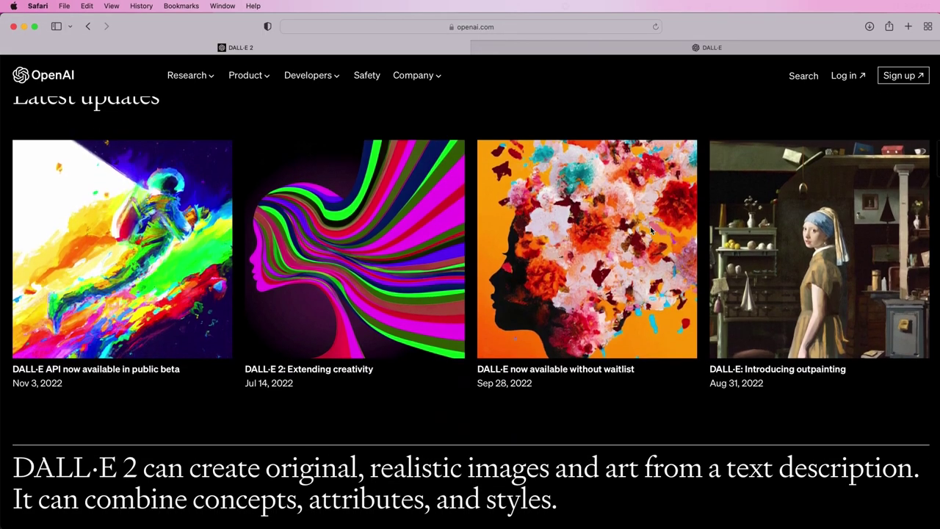
scroll(651, 231, "down", 5)
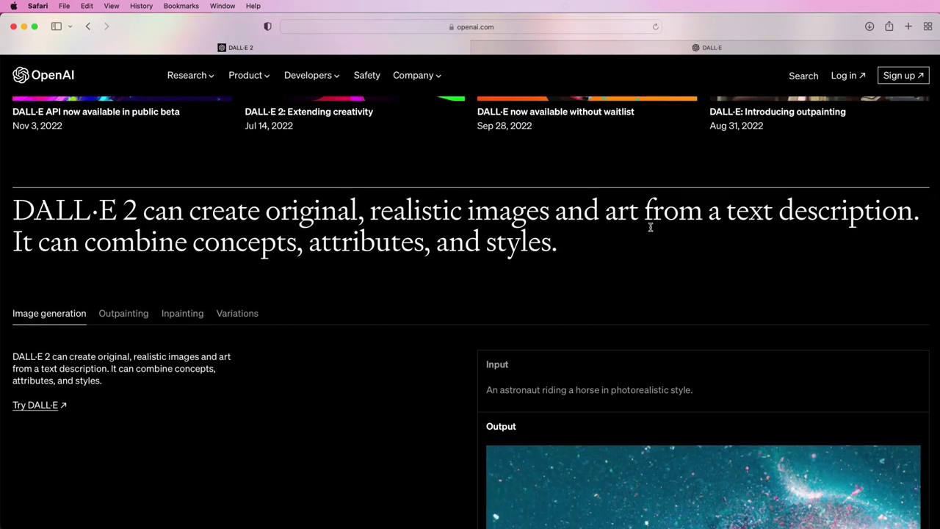
left_click(507, 48)
scroll(508, 246, "down", 10)
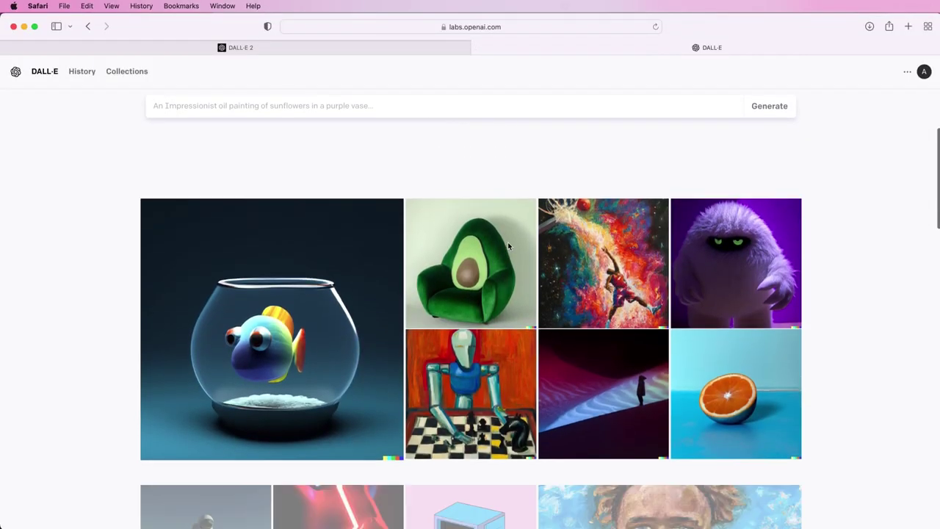
scroll(508, 246, "down", 8)
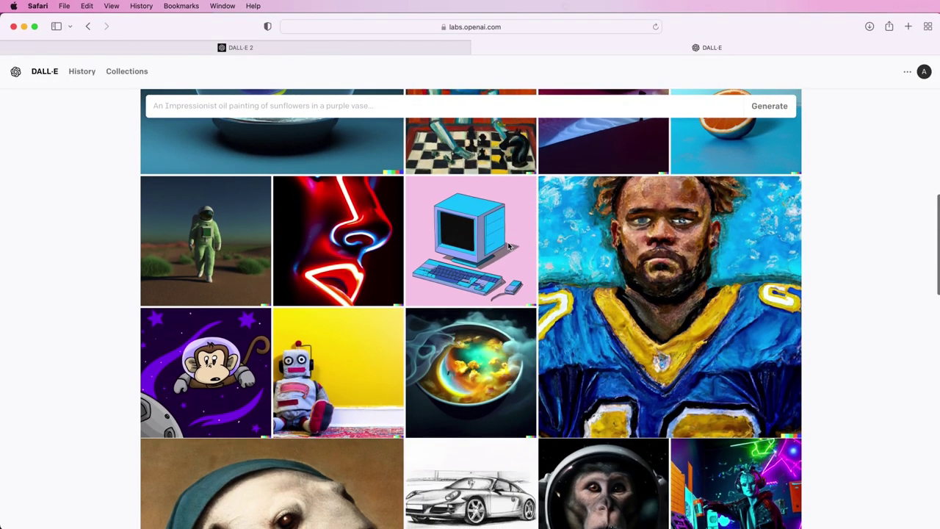
scroll(508, 246, "down", 6)
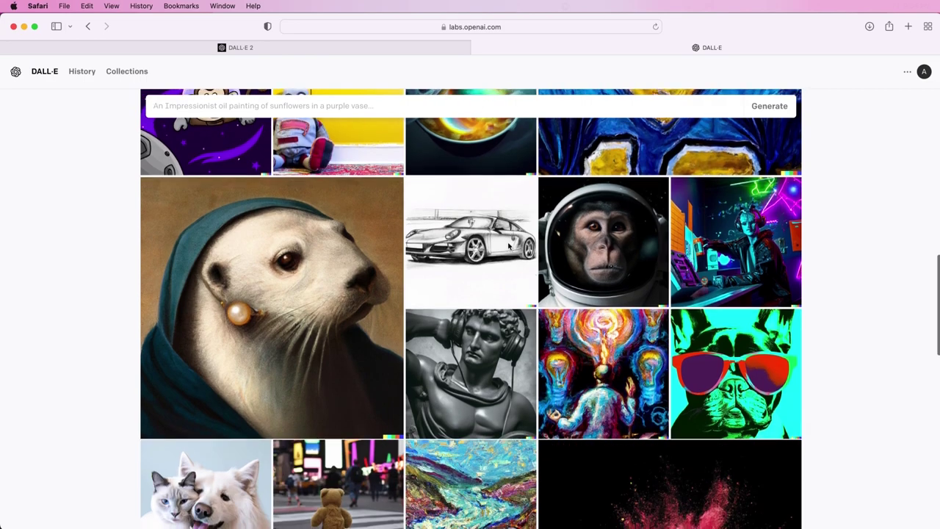
scroll(508, 246, "down", 6)
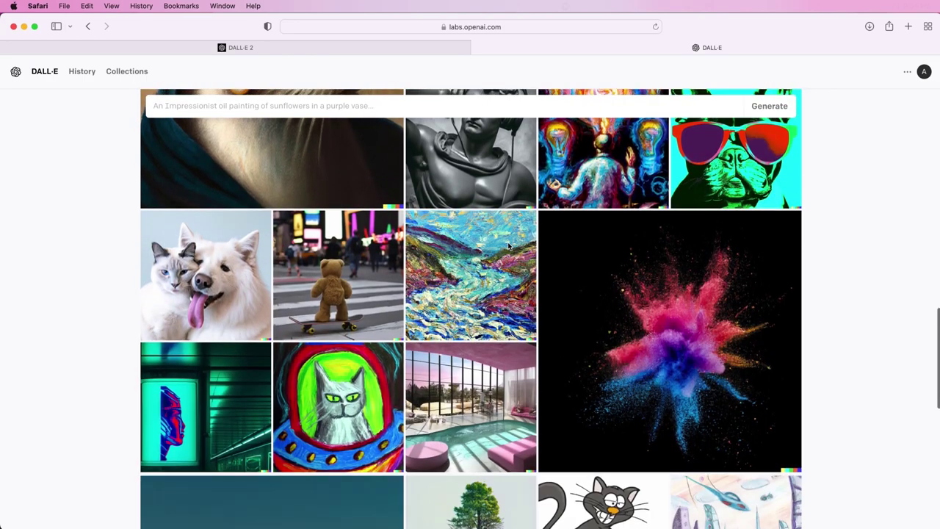
scroll(508, 245, "down", 7)
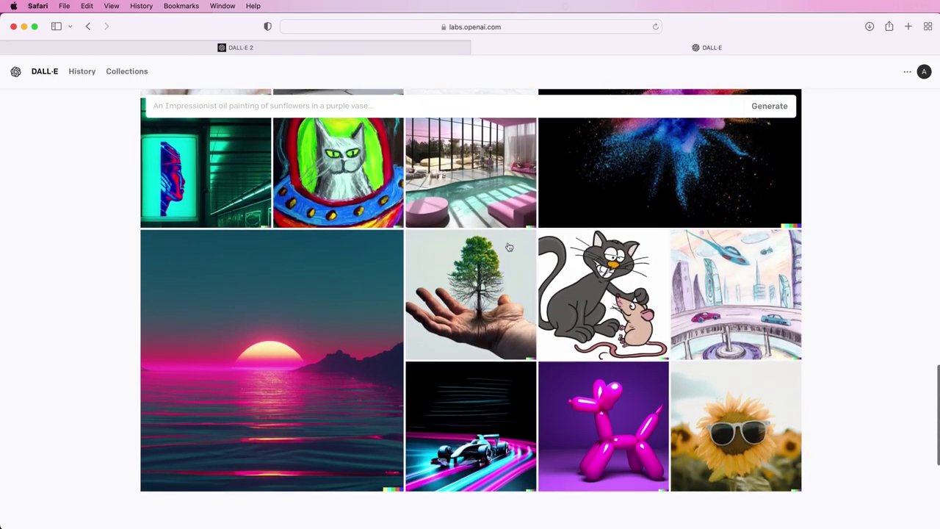
scroll(509, 247, "down", 2)
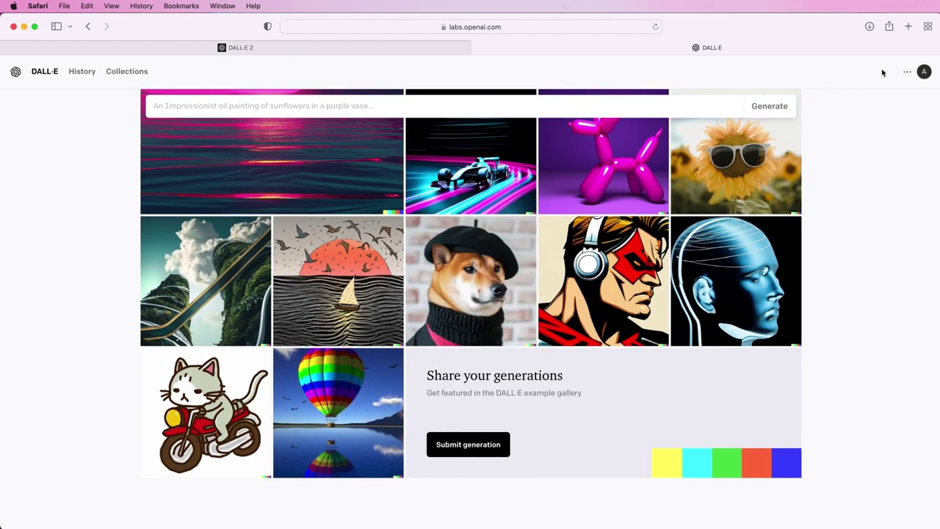
left_click(907, 74)
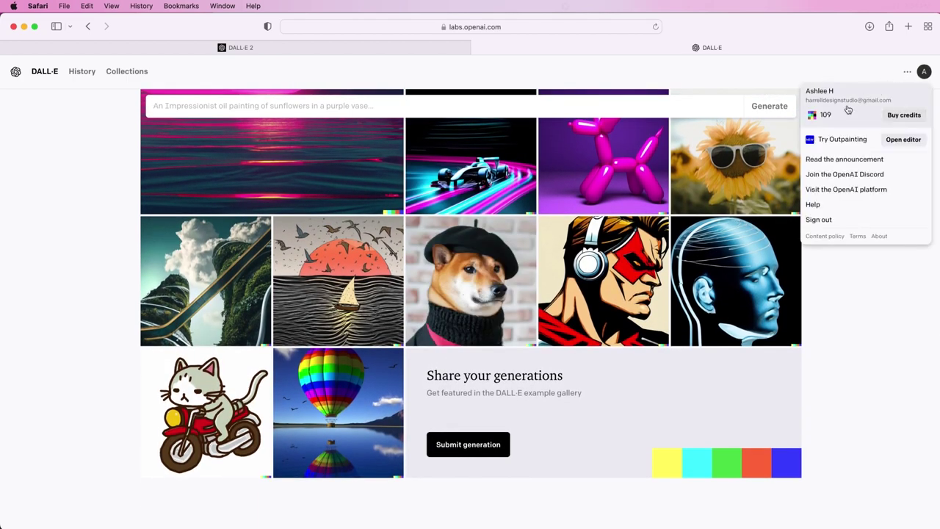
left_click(649, 102)
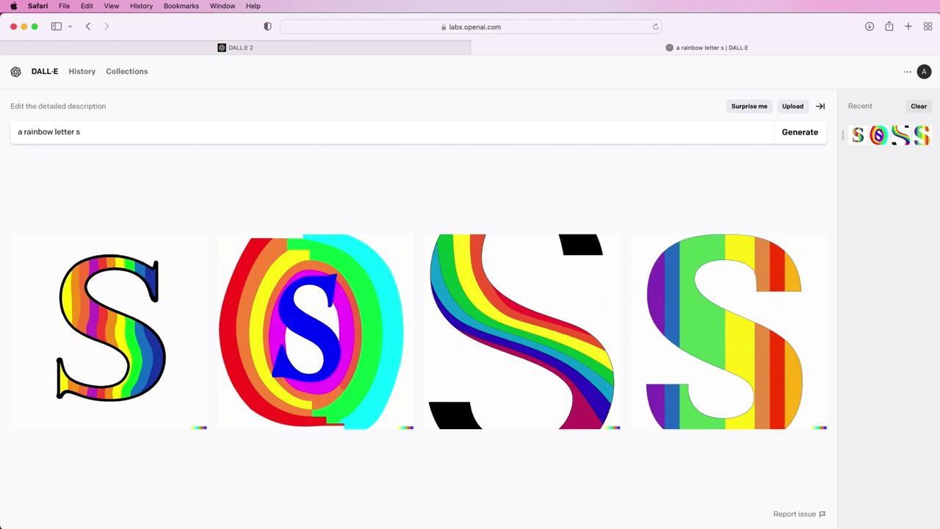
Step: Replace the rainbow S prompt with 'letter z in the shape of a zebra' and generate
triple_click(311, 130)
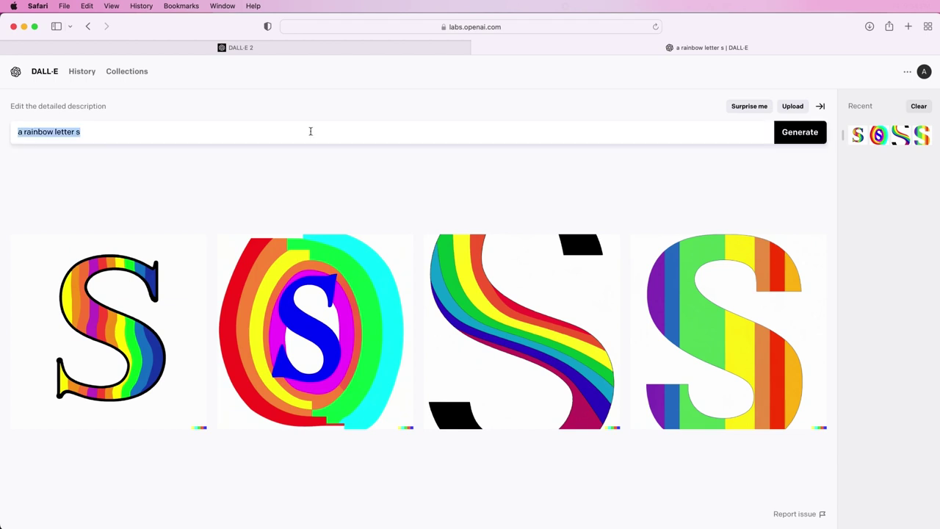
type("letter z in")
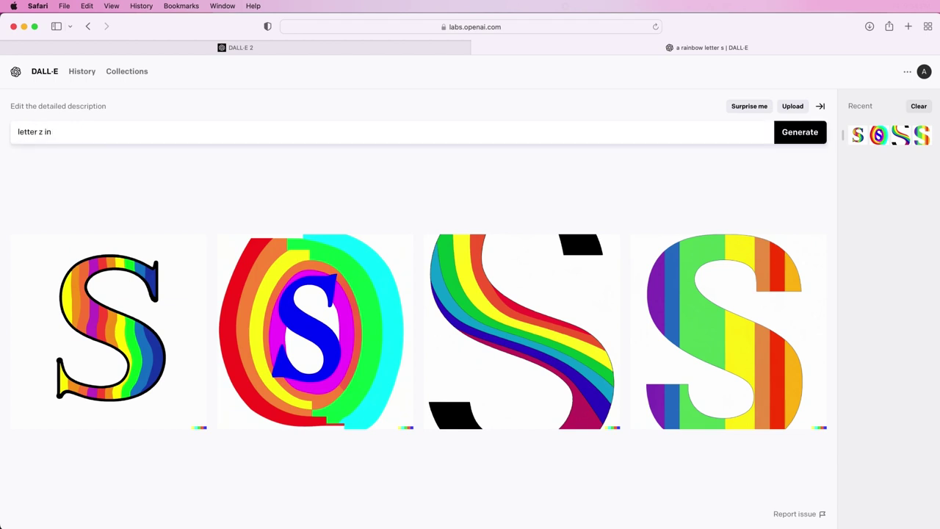
type(" the shape of a zebra")
key("Return")
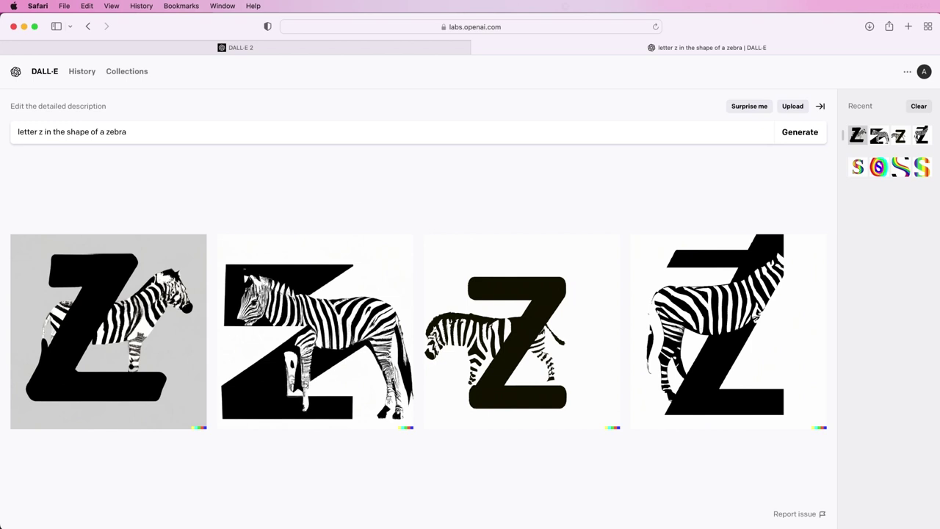
Step: Regenerate as '3d letter z in the shape of a zebra' and open the first result
left_click(17, 131)
type("3d")
key("Return")
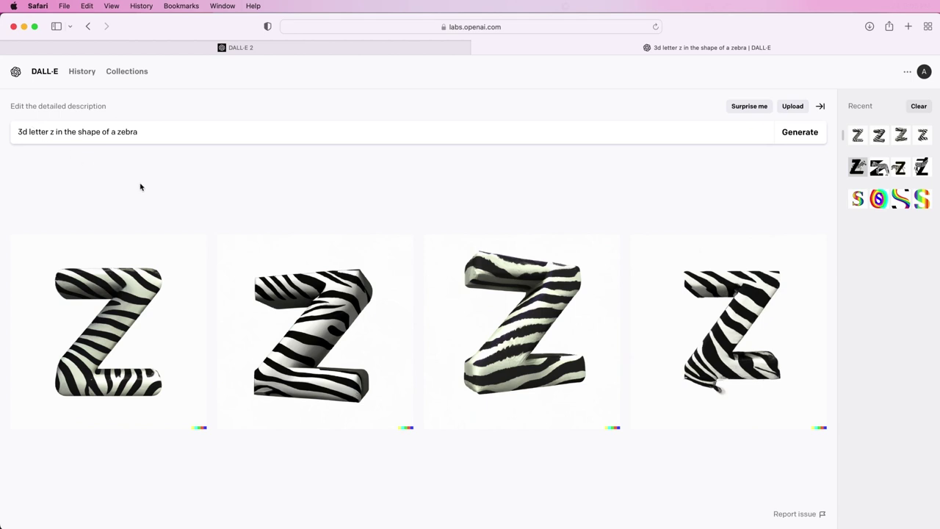
left_click(127, 314)
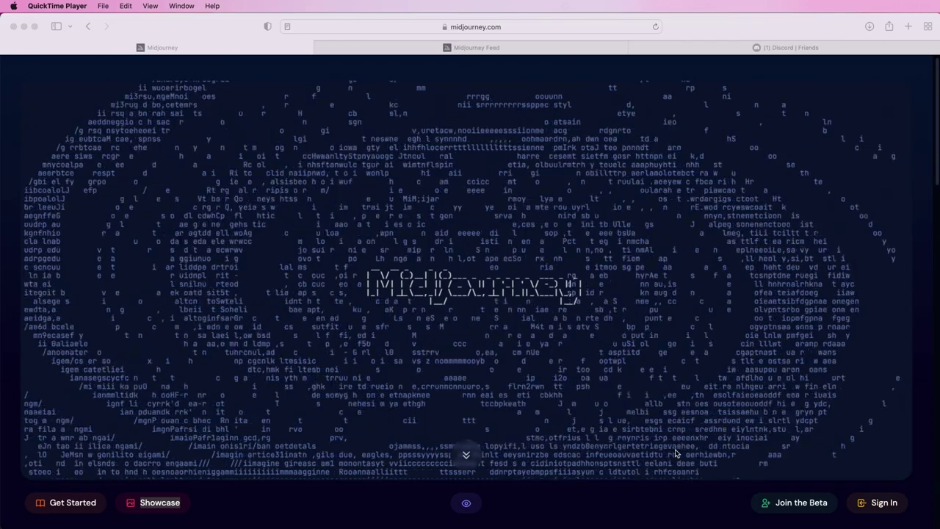
Step: Scroll the Midjourney homepage, then browse down the Midjourney community feed
scroll(674, 452, "down", 3)
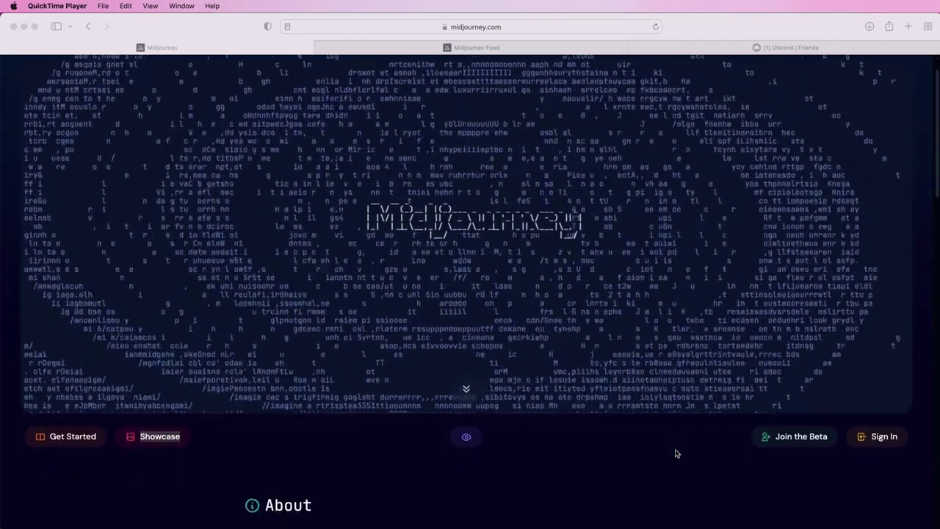
scroll(675, 451, "down", 2)
left_click(415, 49)
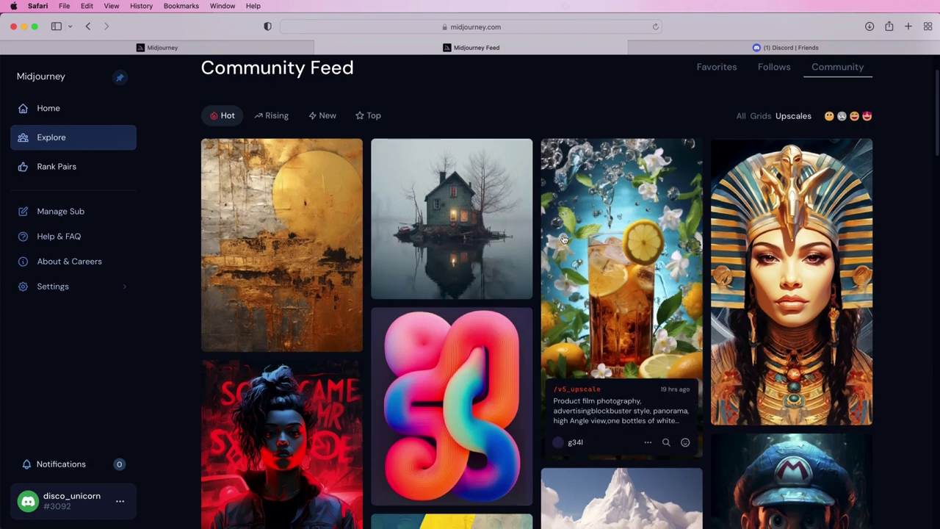
scroll(621, 309, "down", 3)
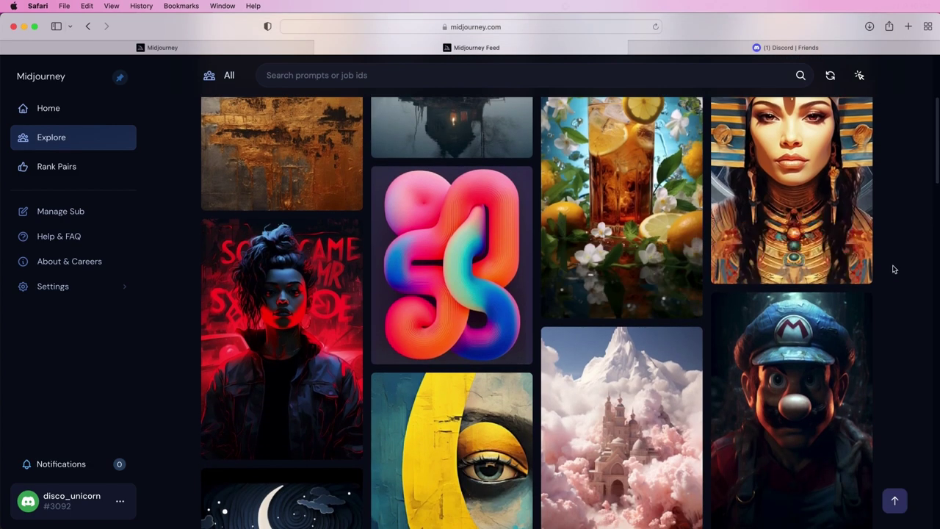
scroll(893, 268, "down", 2)
Step: Enlarge and close the Mario image, scroll further, then return to the Discord tab
left_click(837, 260)
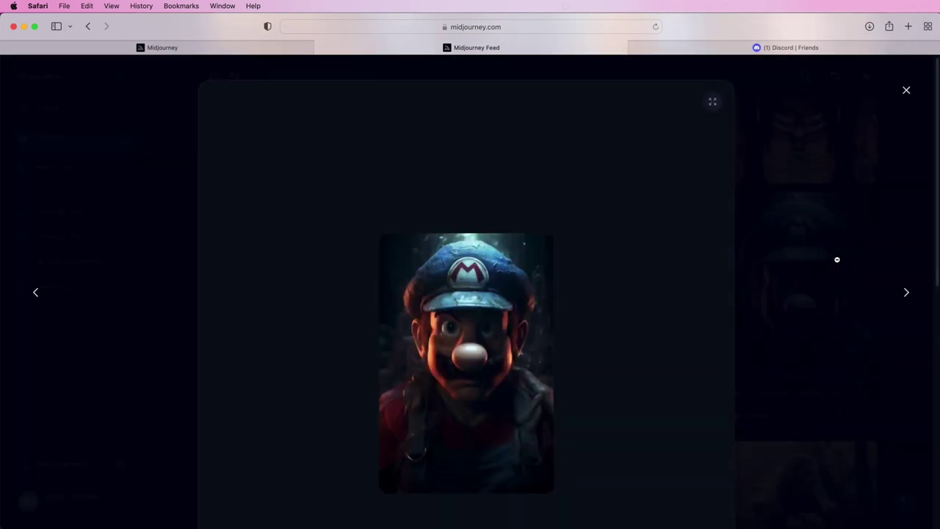
left_click(830, 187)
scroll(829, 190, "down", 4)
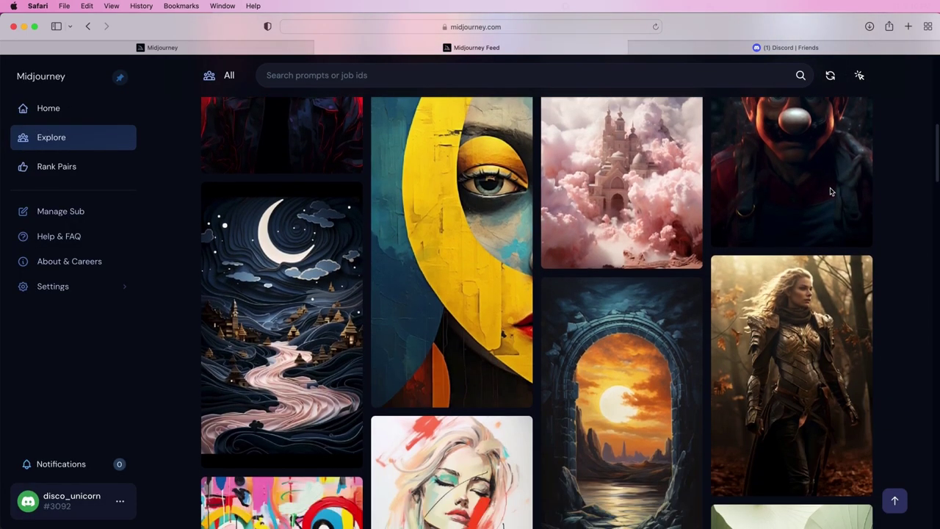
scroll(830, 191, "down", 9)
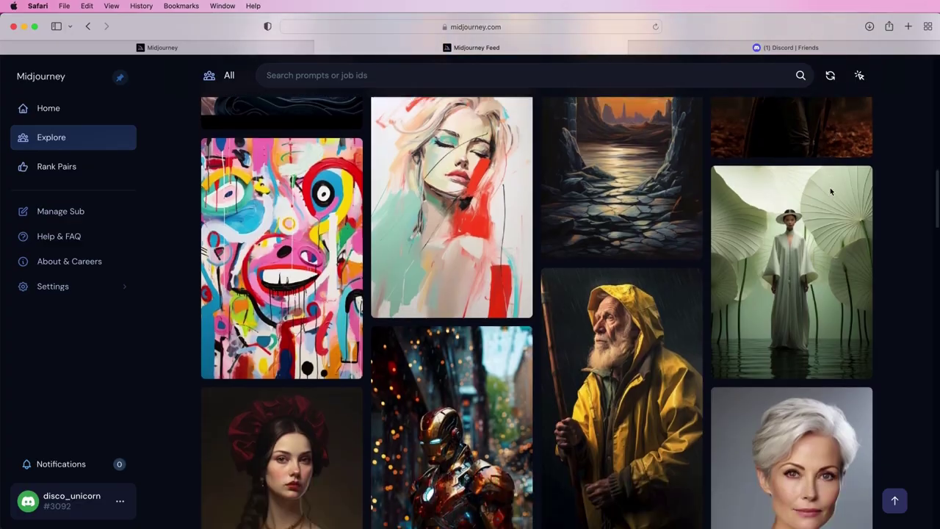
left_click(687, 49)
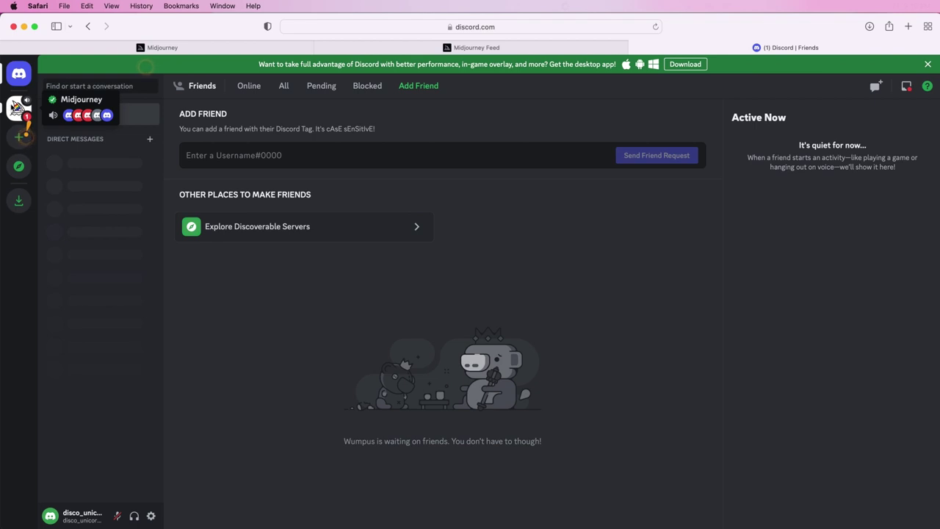
Step: In #newbies-40, run /imagine with 'the letter e covered in cake frosting'
left_click(18, 107)
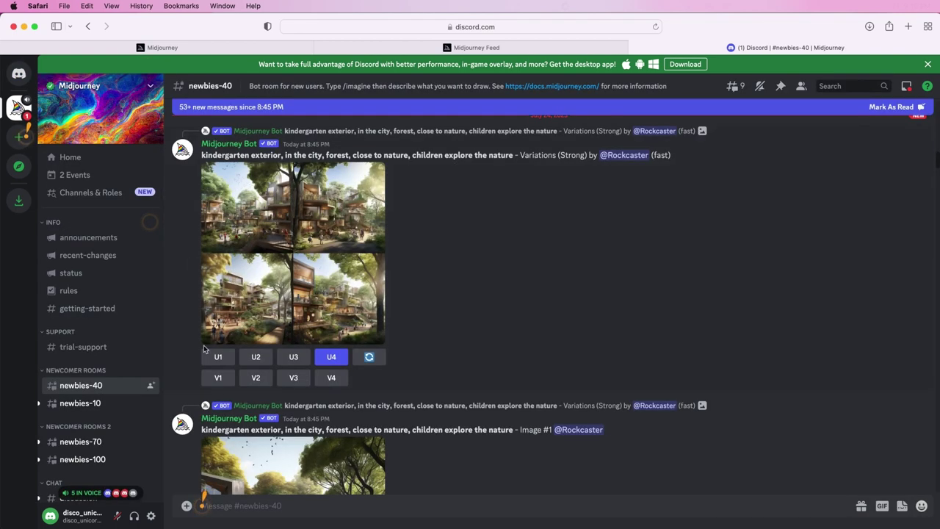
mouse_move(81, 403)
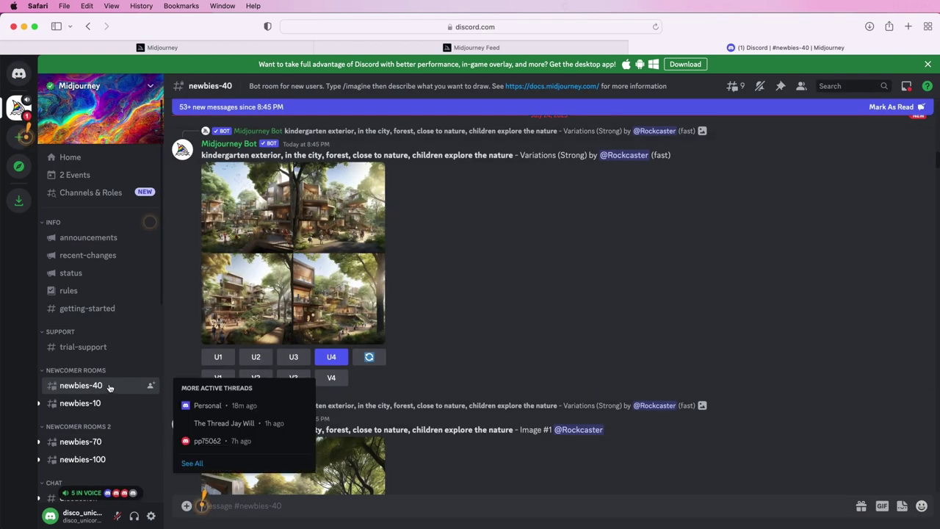
type("image")
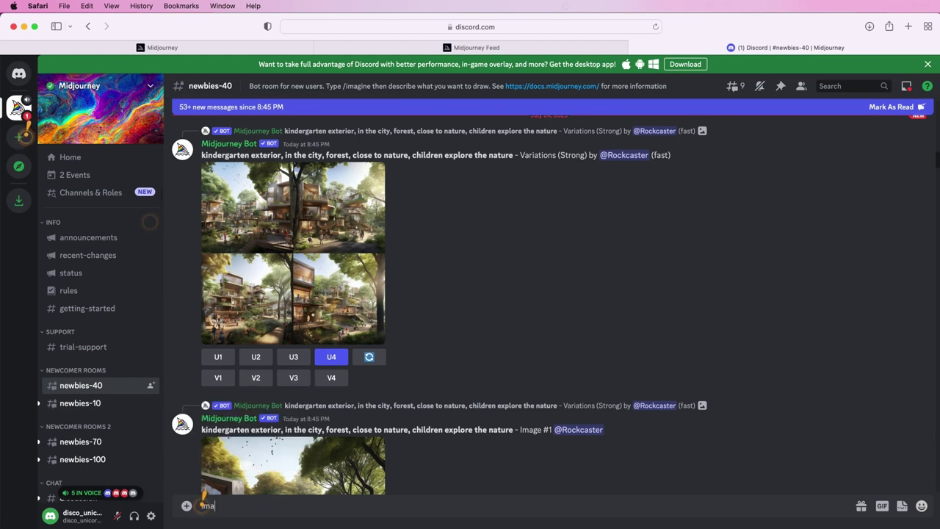
left_click(202, 505)
type("/")
key("BackSpace")
type("i")
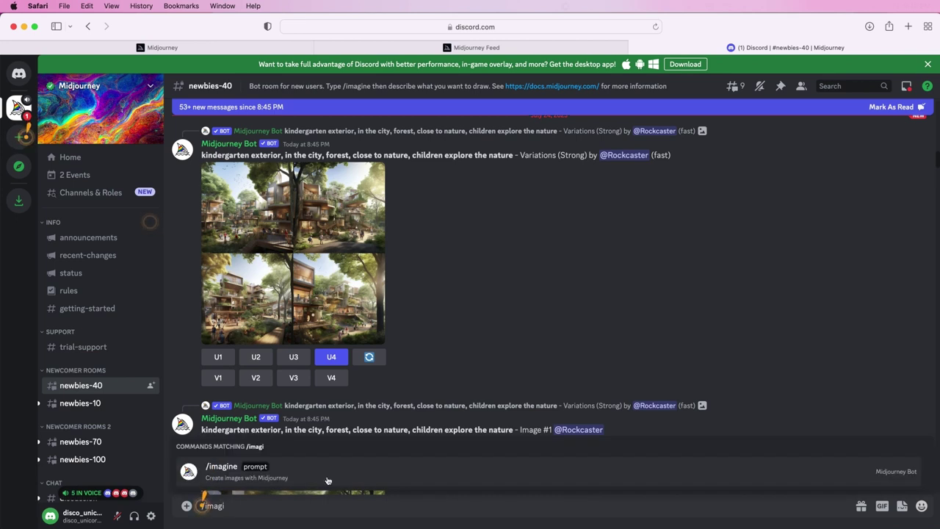
left_click(327, 481)
type("the l")
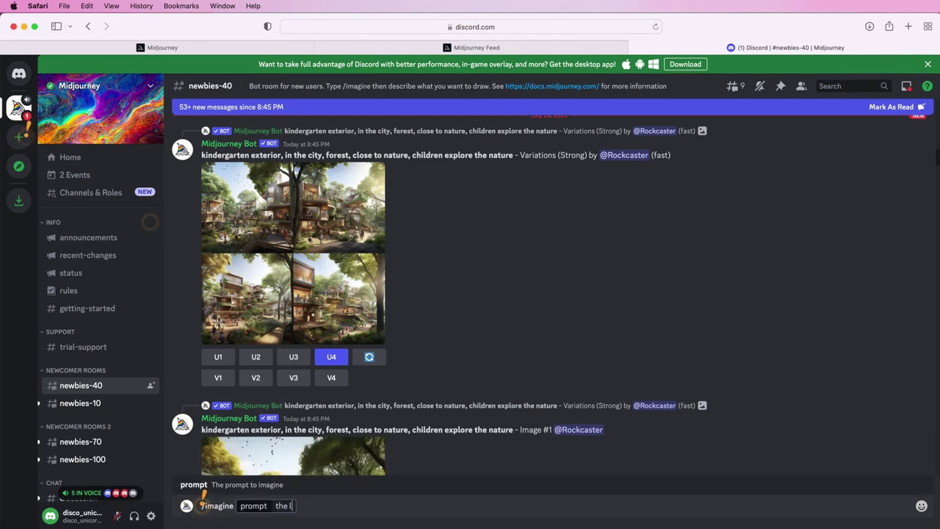
type("etter e cov")
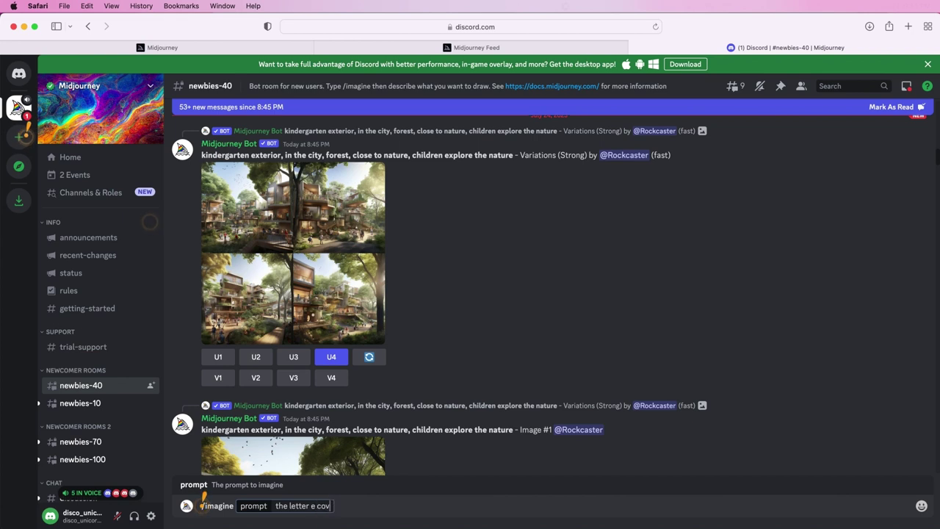
type("ered in cake frosting")
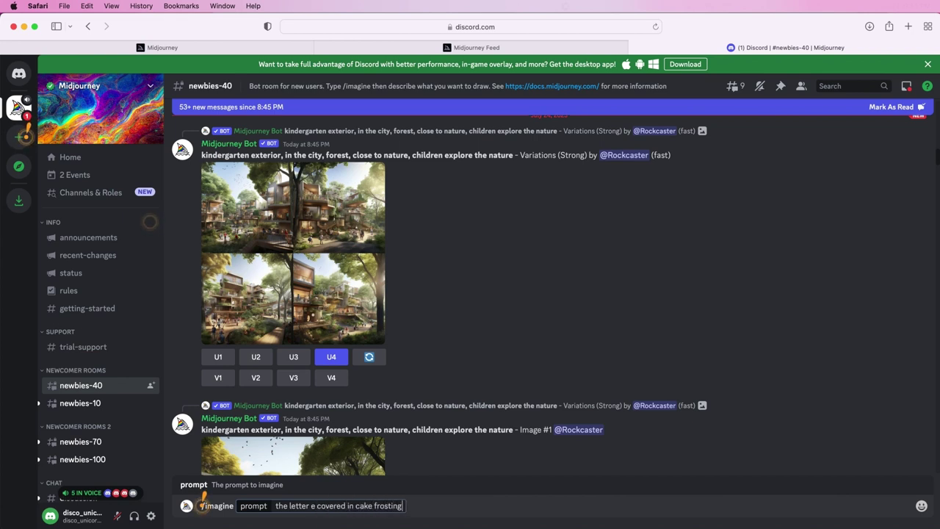
key("Return")
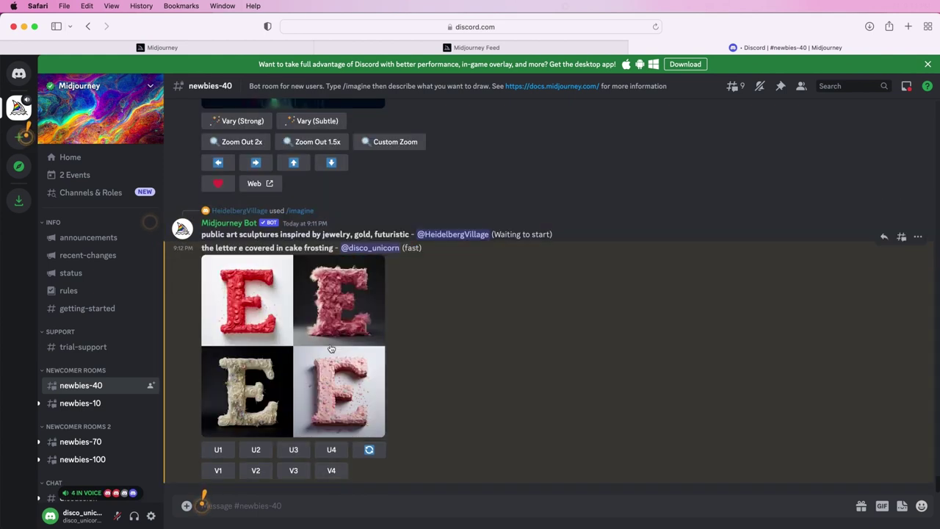
Step: View the frosting-covered letter E grid at full size
left_click(330, 348)
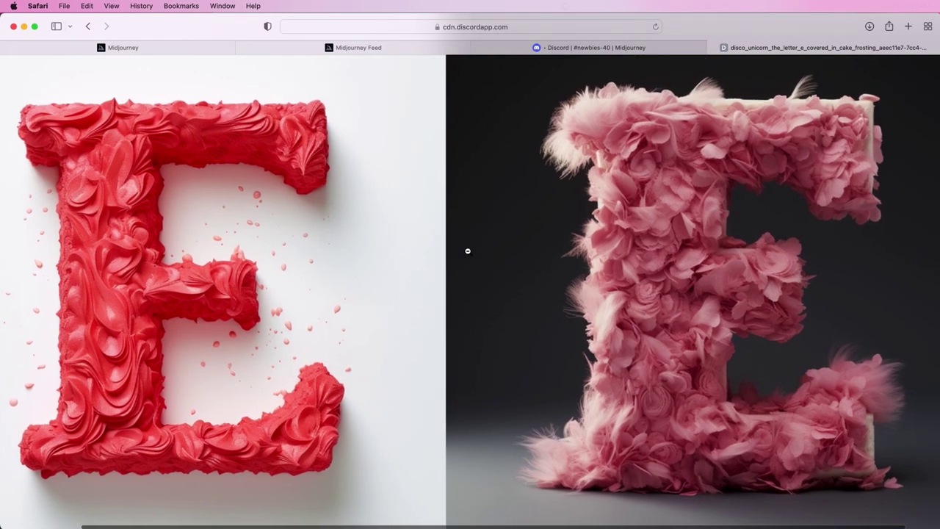
scroll(467, 251, "down", 10)
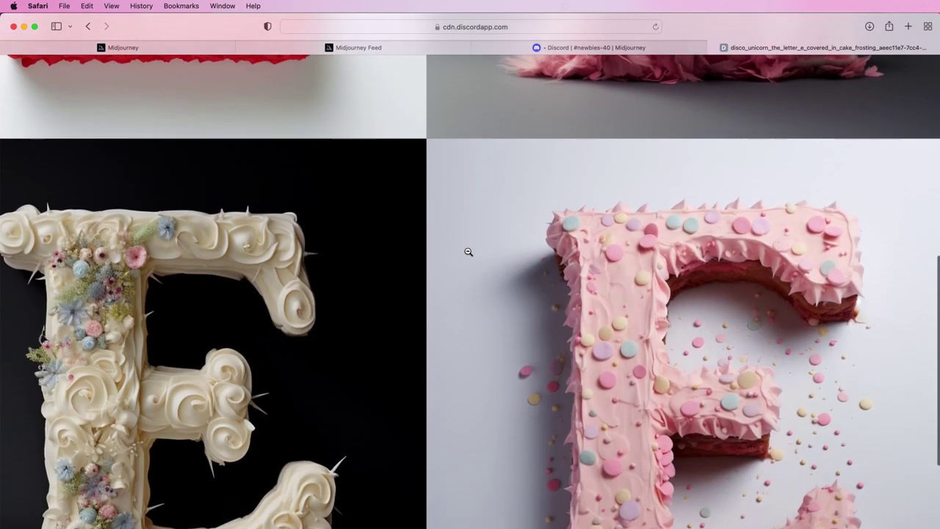
scroll(466, 250, "down", 2)
Step: Back in Discord, send 'three little pigs in a straw house with a bad wolf' to the bot
key("ctrl+shift+Tab")
type("three little pig")
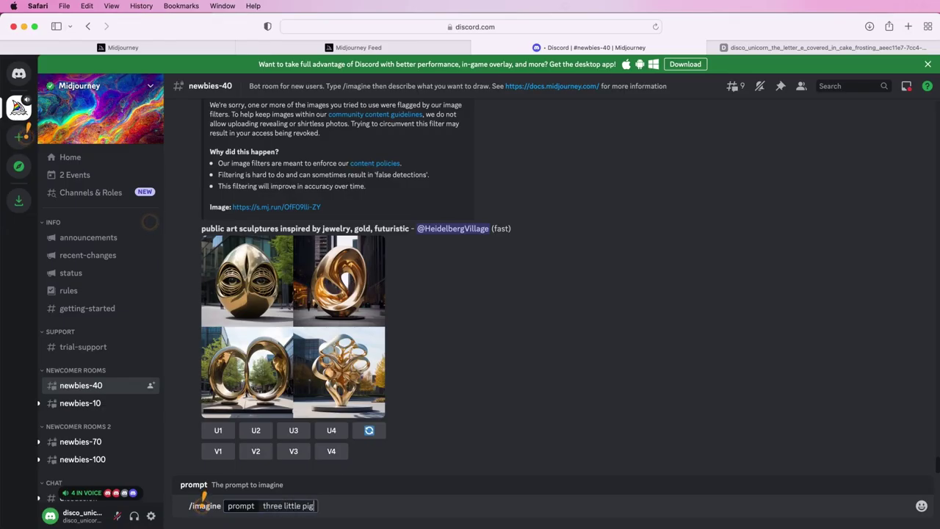
type("s in a straw house with a bad wolf")
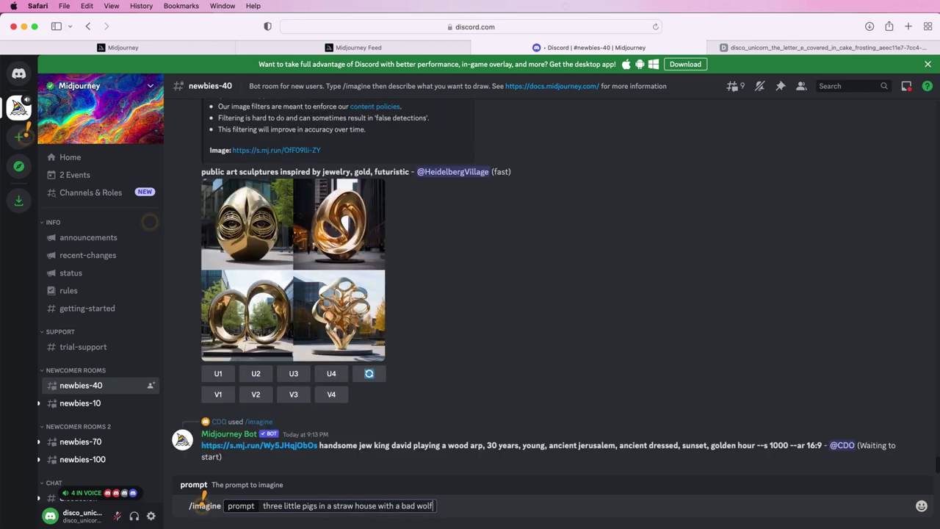
key("Return")
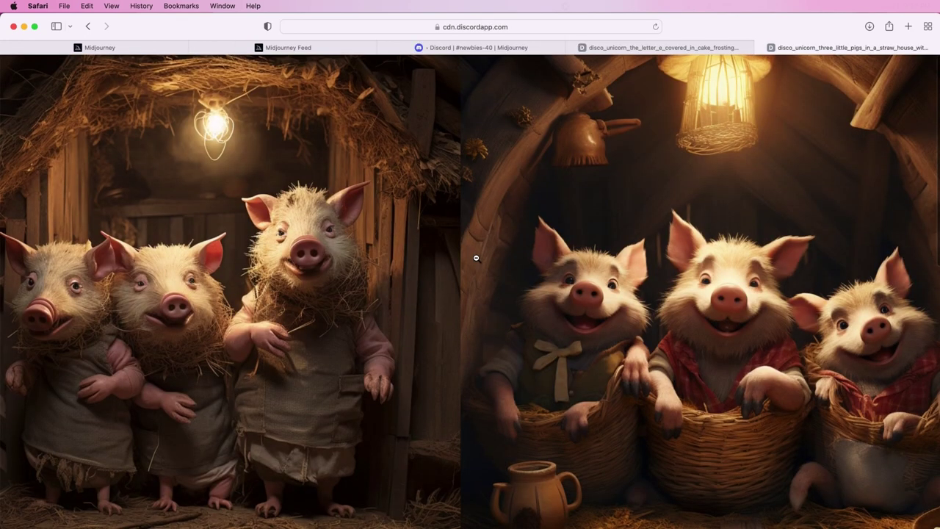
scroll(476, 257, "down", 5)
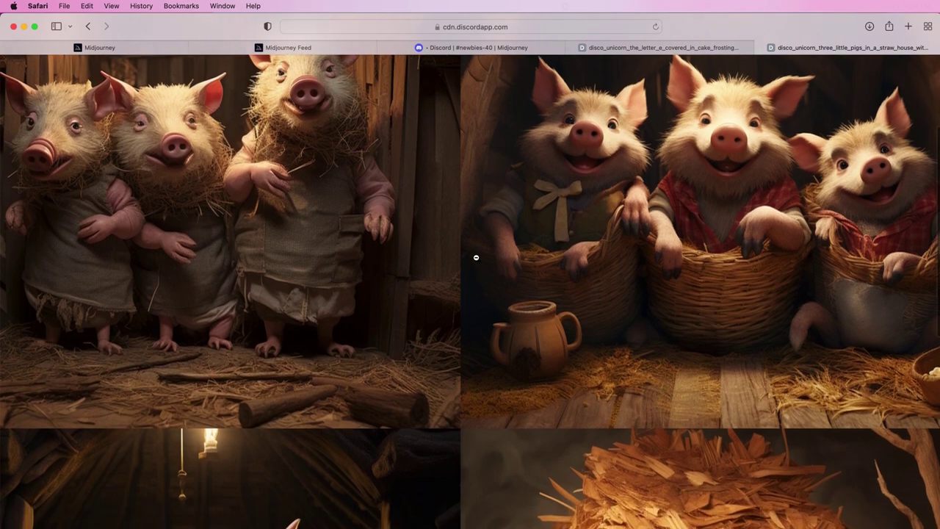
scroll(475, 257, "down", 8)
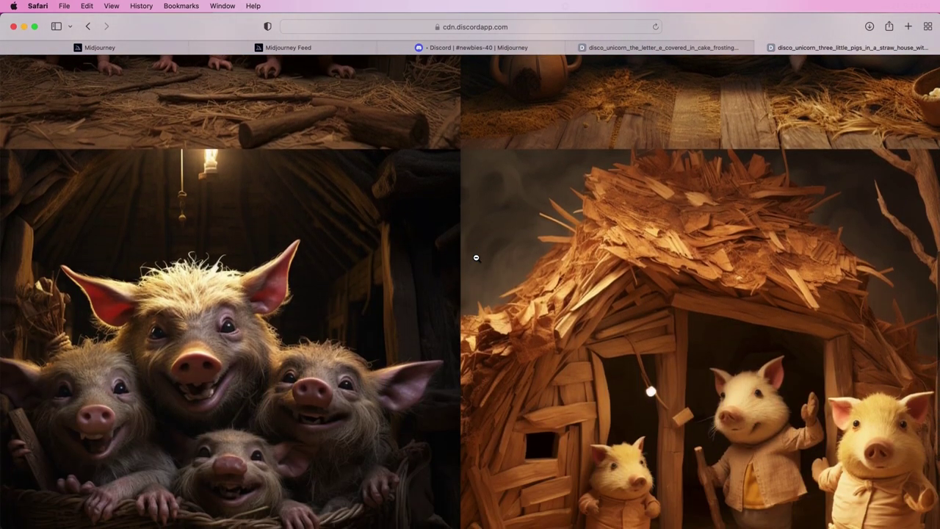
scroll(476, 257, "down", 4)
scroll(476, 257, "down", 1)
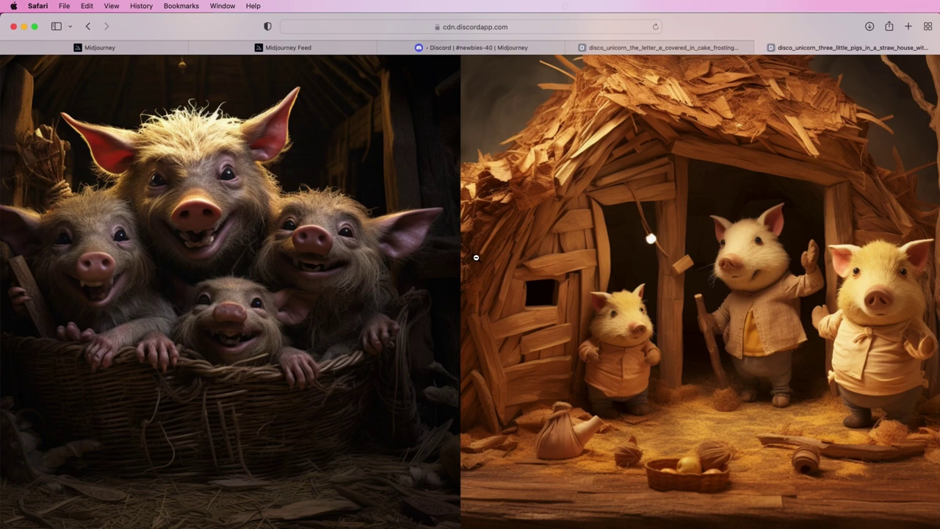
key("ctrl+shift+Tab")
key("ctrl+shift+Tab")
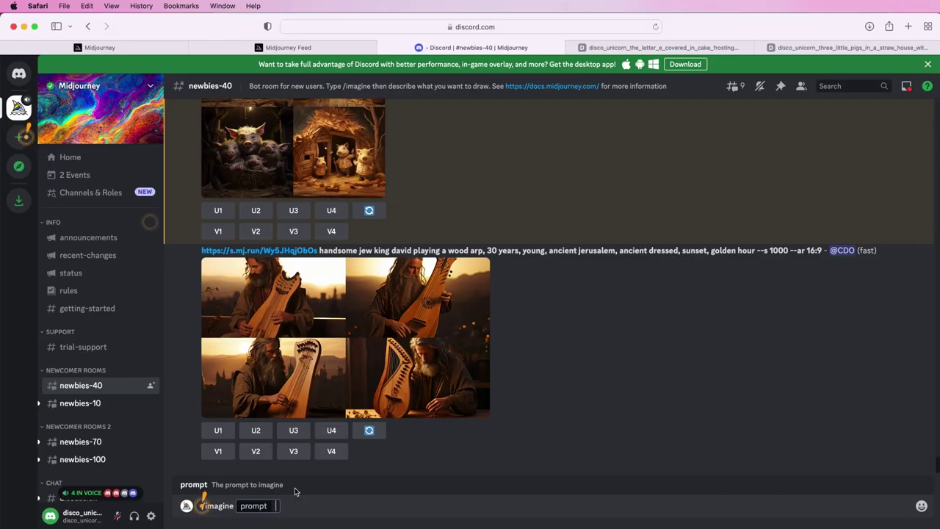
Step: Send the /imagine prompt 'number 5 dripped in chrome' and enlarge the resulting four-image grid
type("number 5")
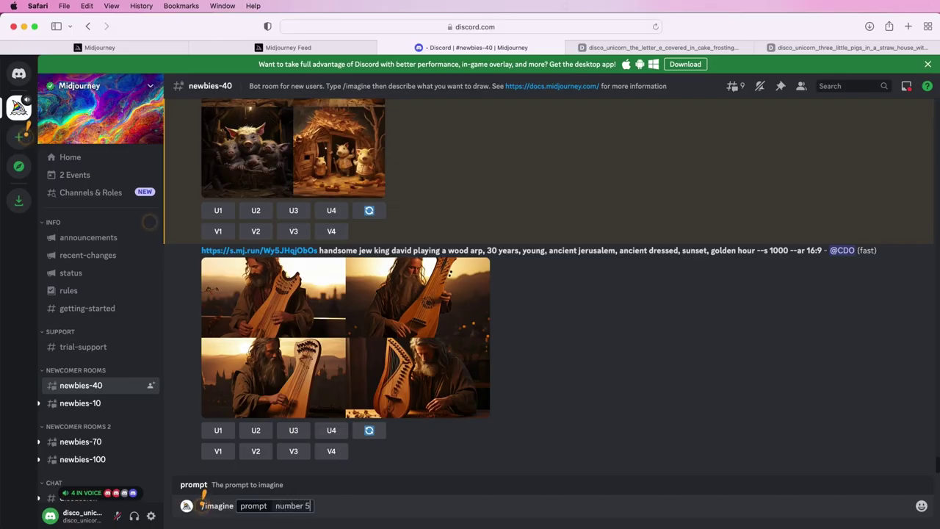
type(" dripped in ")
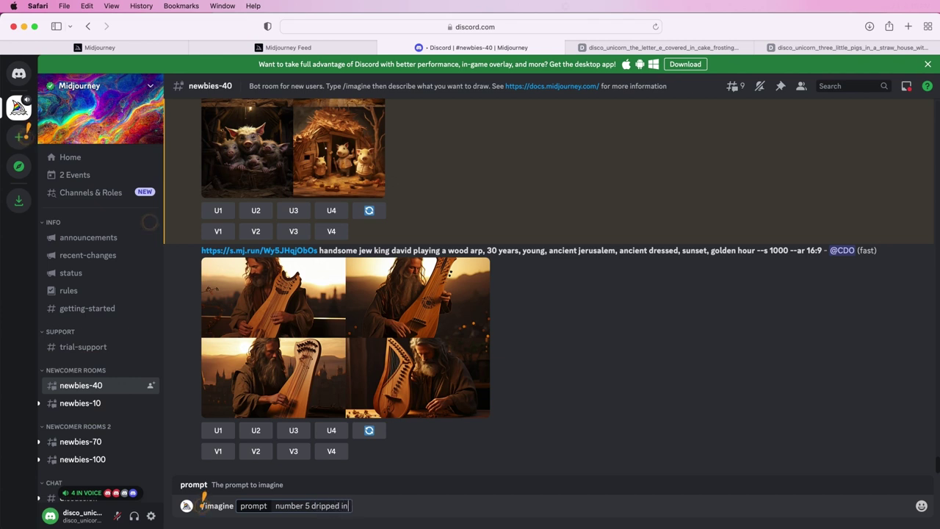
type("chrome")
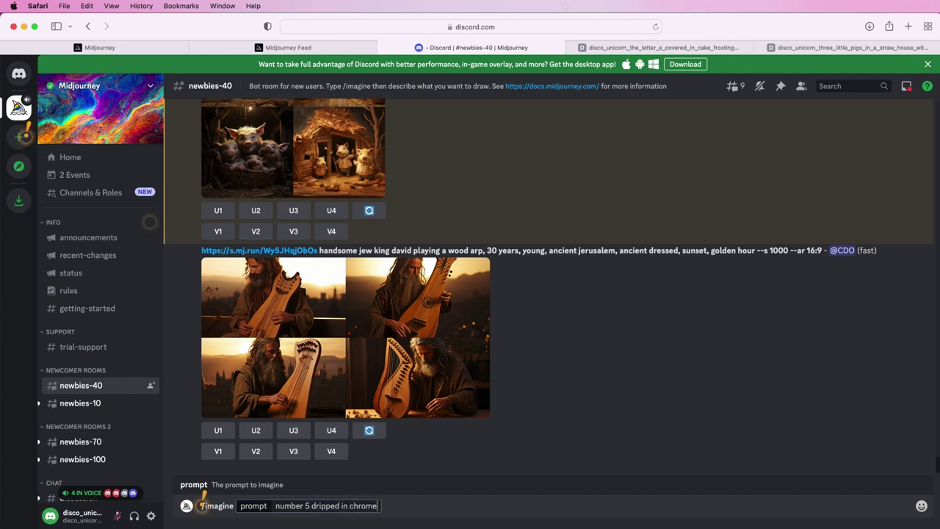
key("Return")
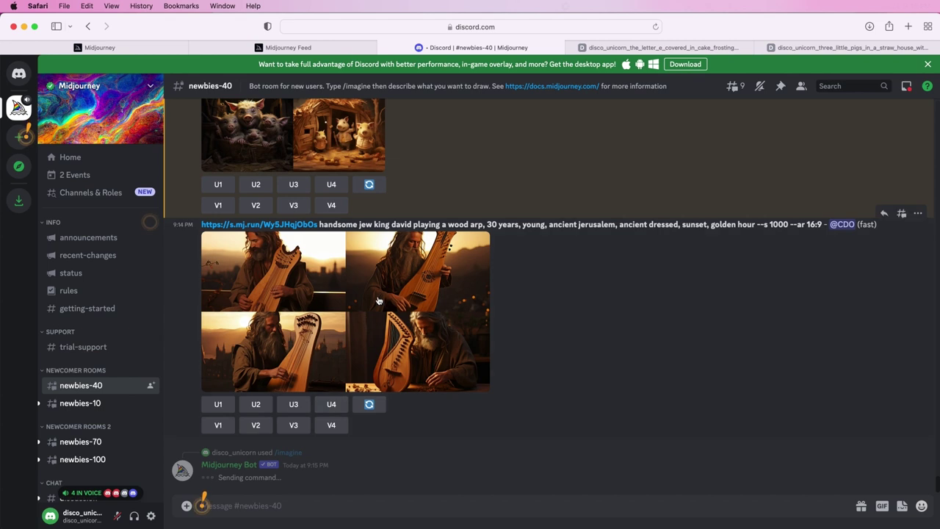
scroll(295, 347, "up", 4)
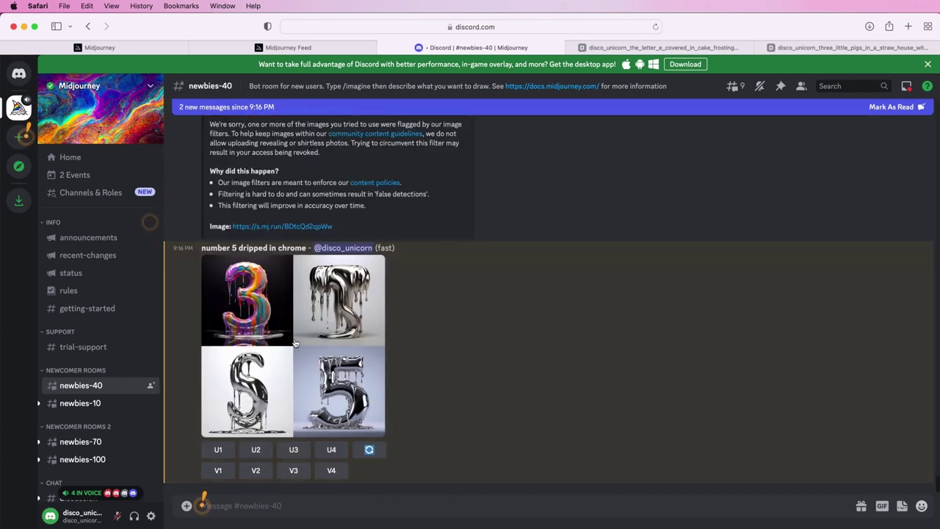
left_click(295, 343)
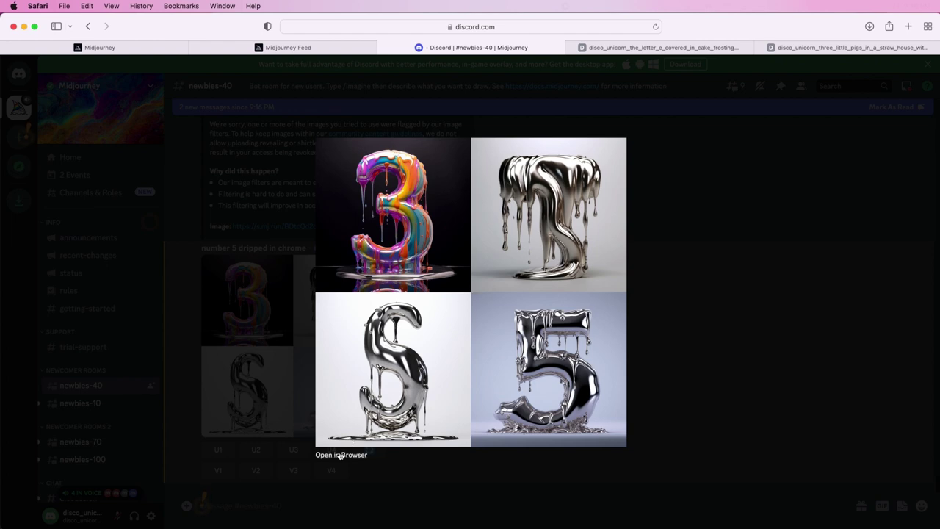
Step: Open the dripping-number image grid full size in a new browser tab and scroll around it
left_click(337, 453)
scroll(413, 387, "up", 5)
scroll(414, 387, "up", 5)
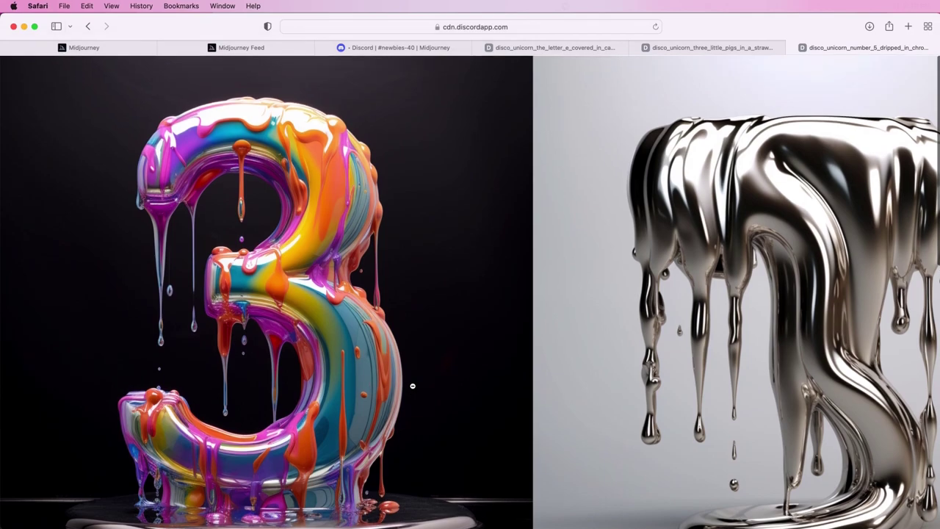
scroll(413, 386, "right", 3)
scroll(413, 385, "down", 10)
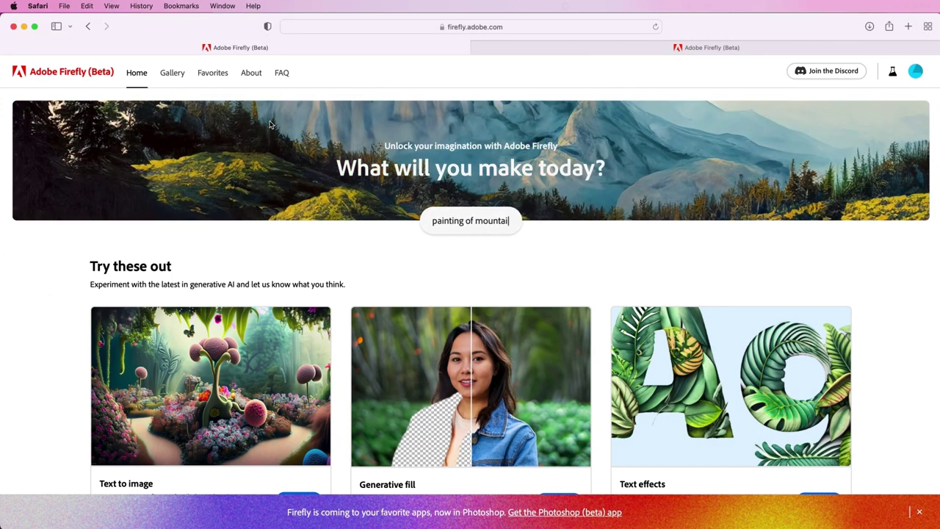
Step: Browse the Firefly community gallery and reuse the glass chess-knight prompt for generation
left_click(174, 74)
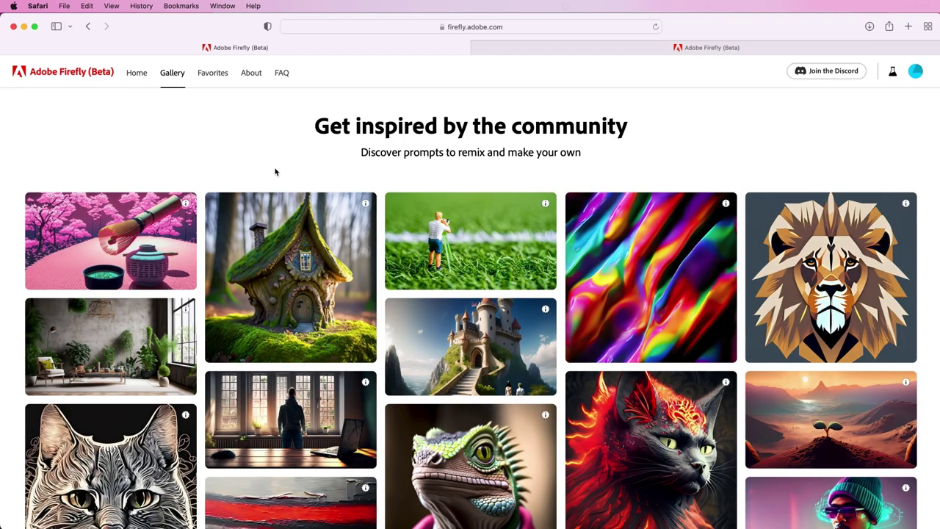
scroll(275, 172, "down", 3)
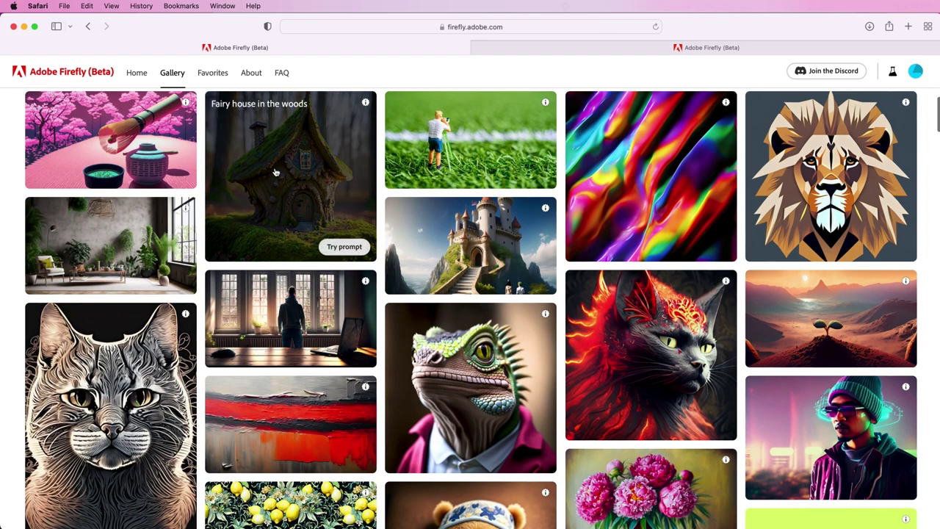
scroll(275, 172, "down", 5)
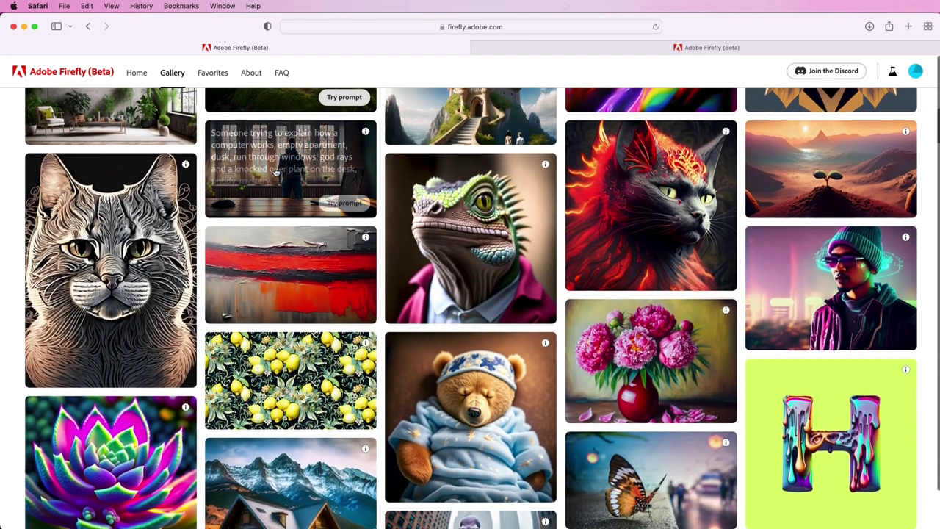
scroll(275, 172, "down", 6)
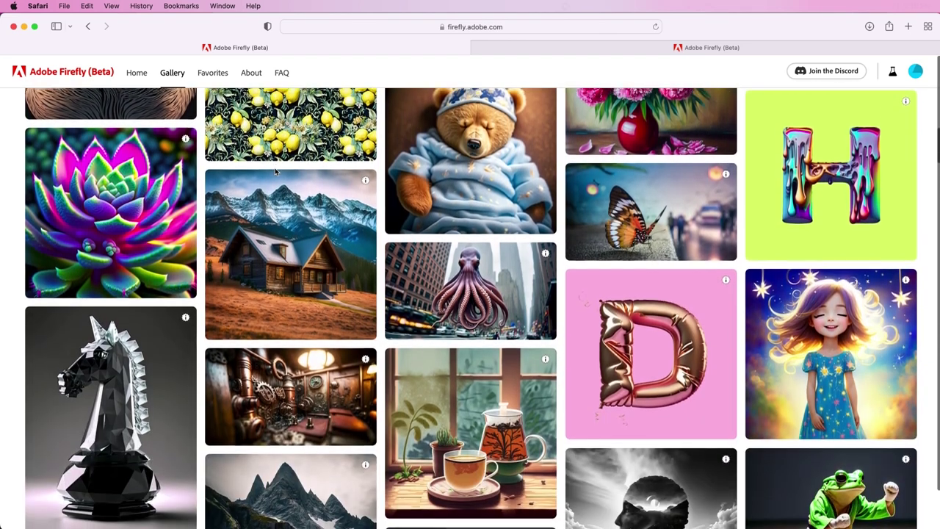
scroll(275, 172, "down", 1)
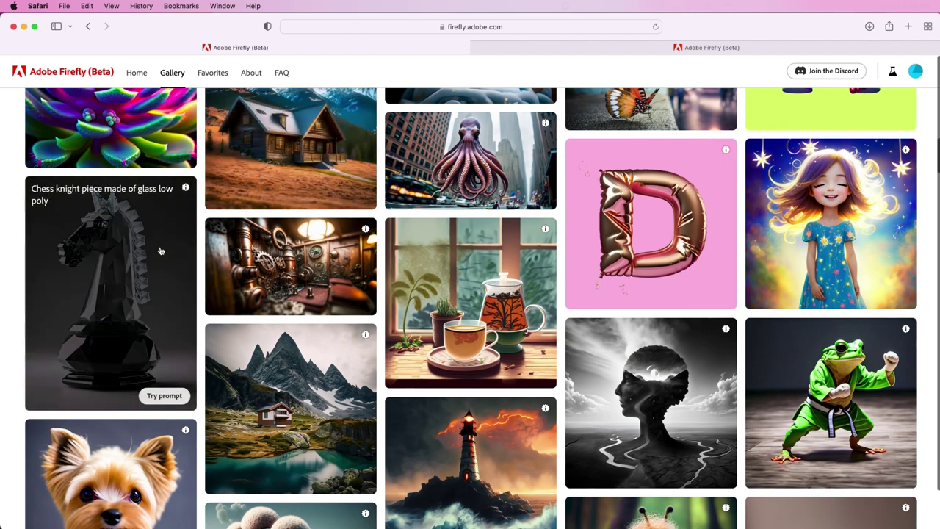
left_click(160, 251)
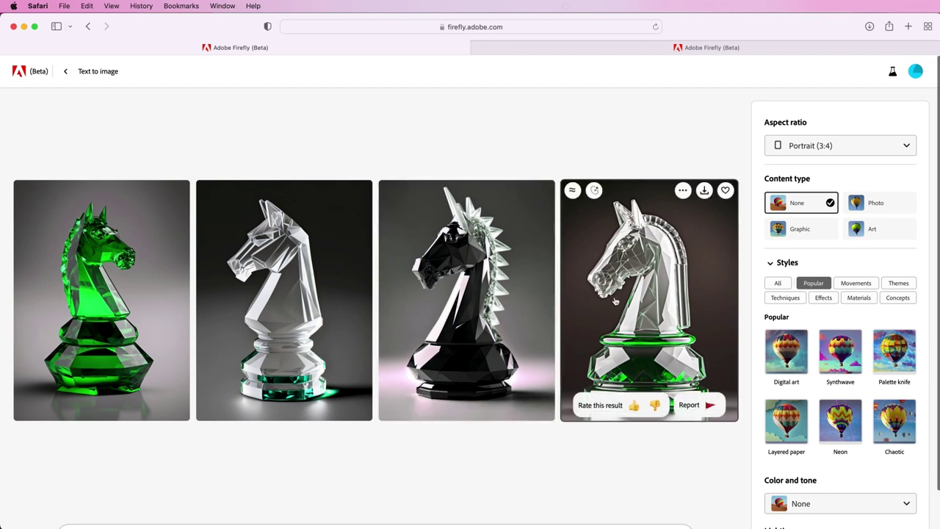
Step: Add the Synthwave and Layered paper styles to the chess-knight prompt, then return to the home page
left_click(828, 350)
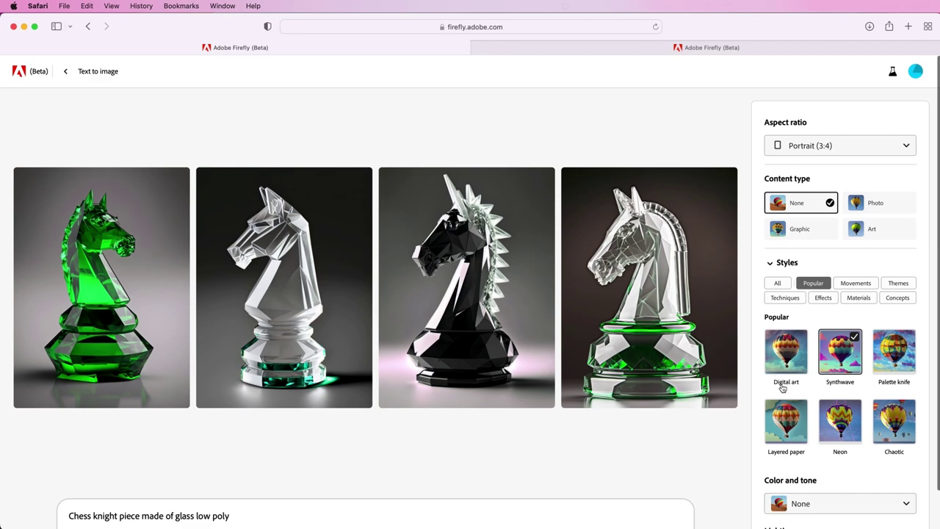
left_click(783, 421)
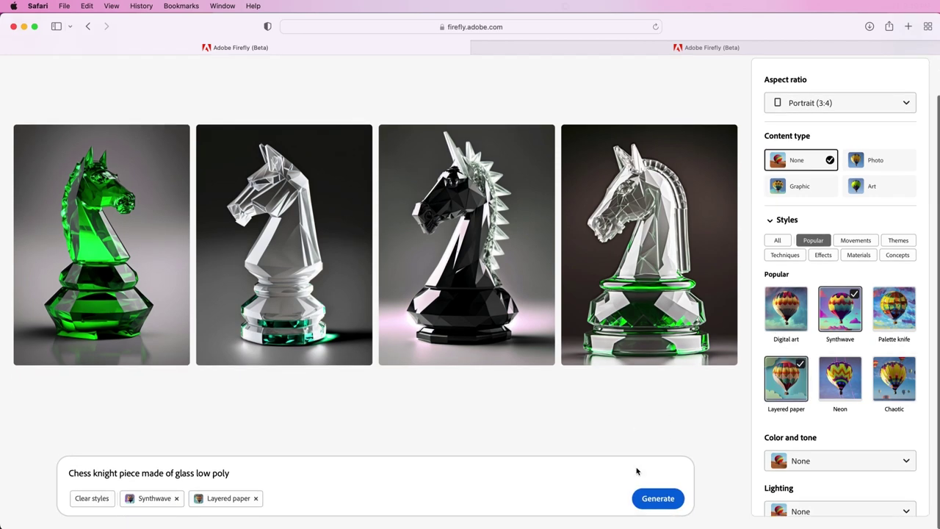
left_click(548, 50)
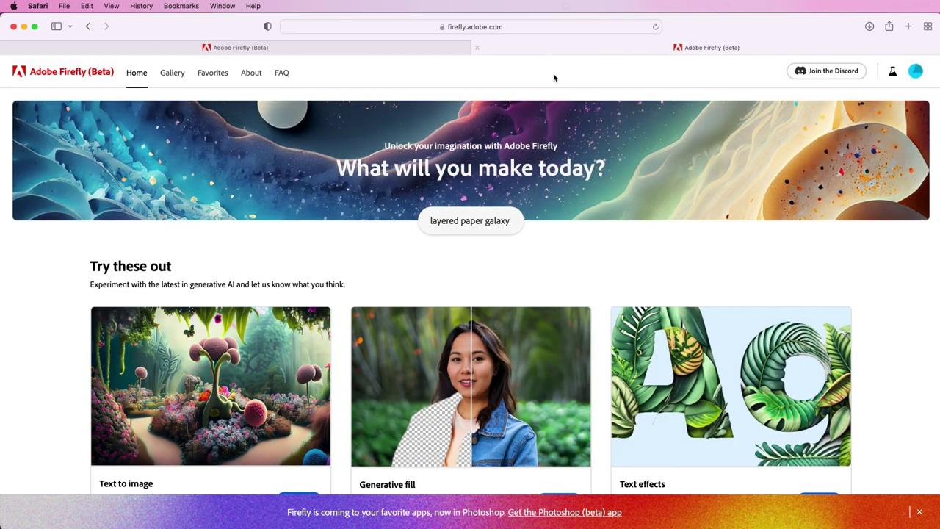
Step: Start a Text effects generation from the home page and scroll through its styled-letter samples
scroll(596, 249, "down", 2)
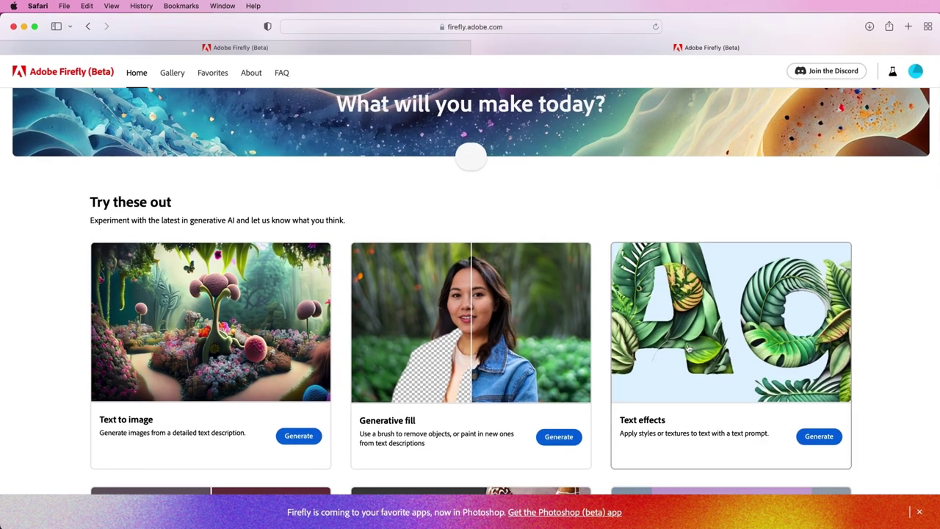
left_click(813, 436)
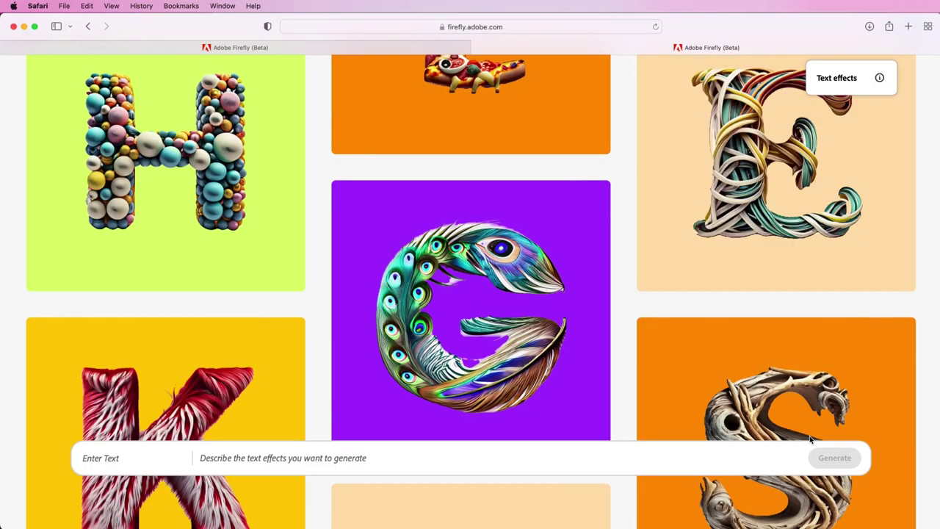
mouse_move(657, 404)
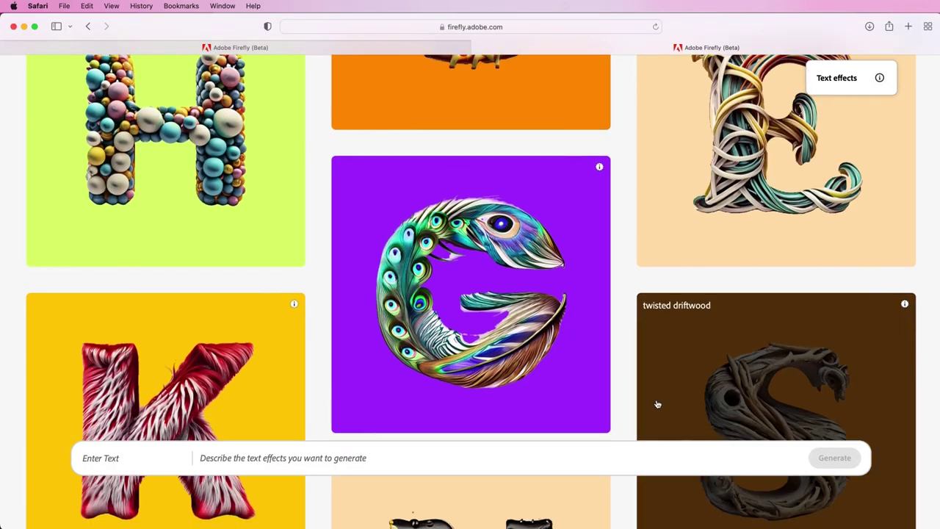
scroll(657, 403, "down", 5)
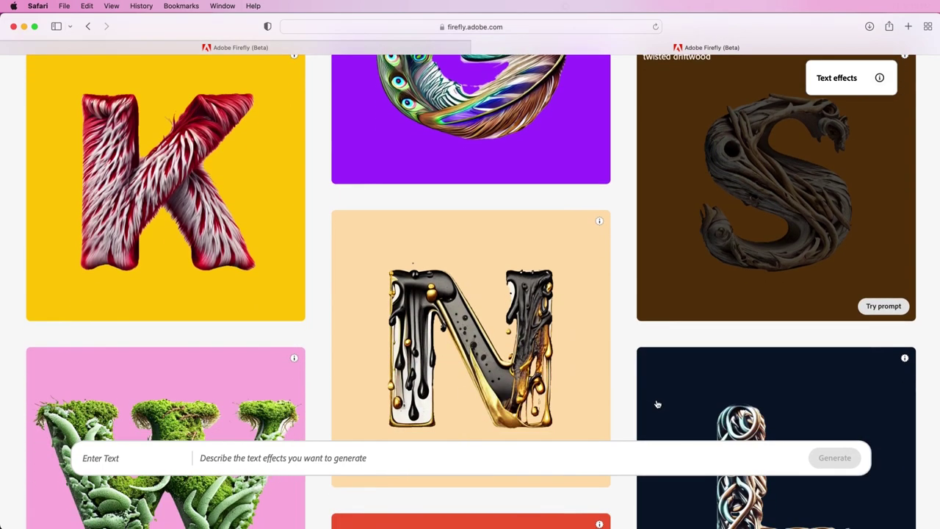
scroll(657, 404, "down", 6)
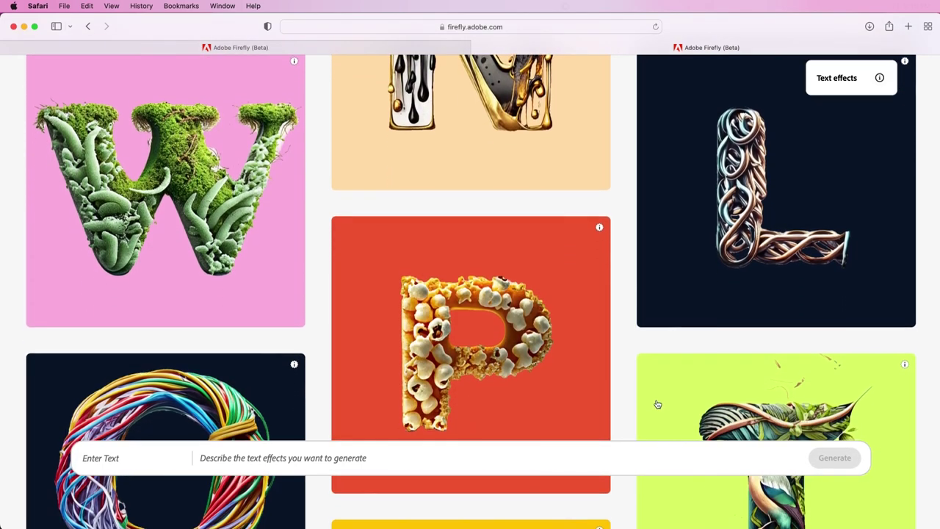
scroll(657, 403, "down", 4)
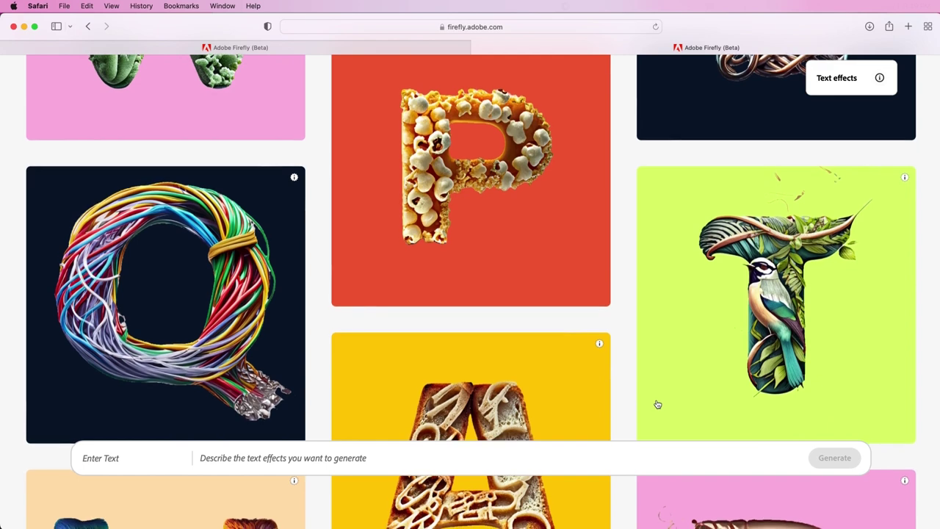
scroll(657, 404, "down", 5)
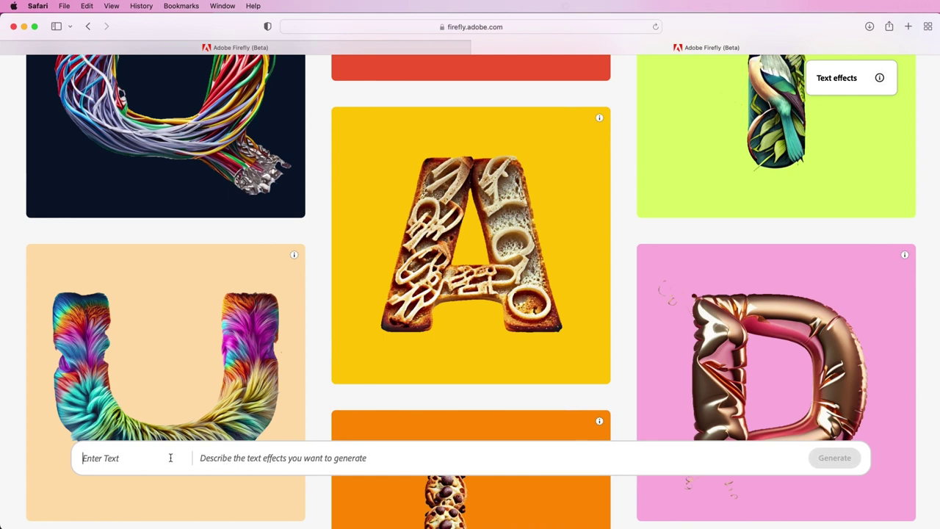
Step: Generate 'Neon' with the prompt 'Neon text on a brick background', then apply Tight shape matching
type("Neon")
left_click(246, 460)
type("Neon ")
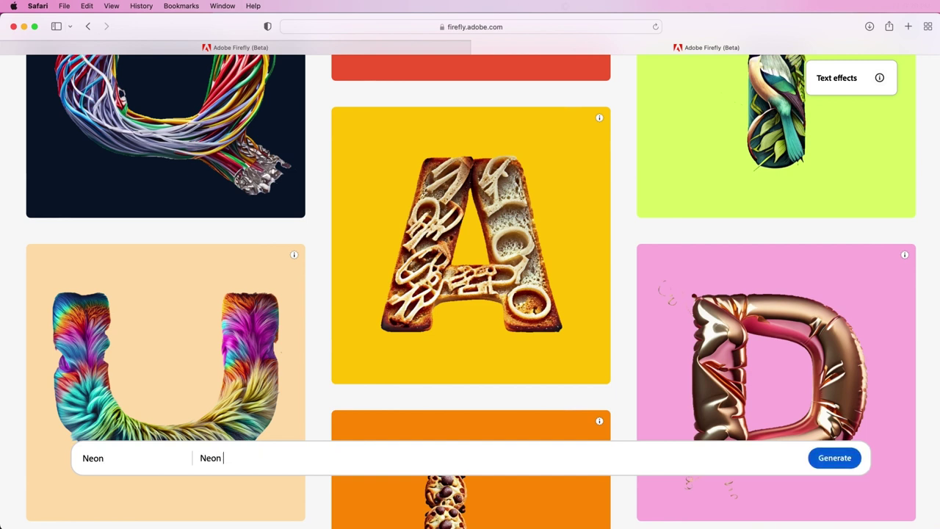
type("text on a brick background")
left_click(815, 461)
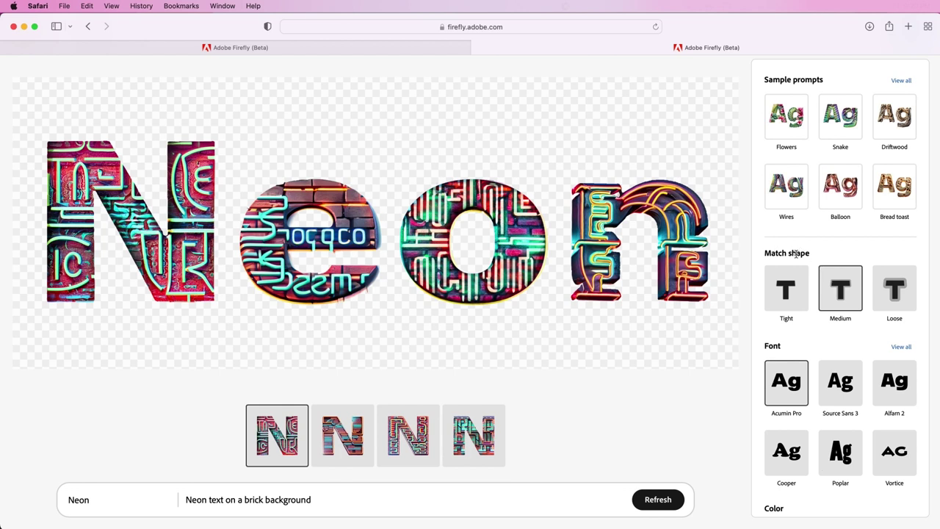
left_click(790, 289)
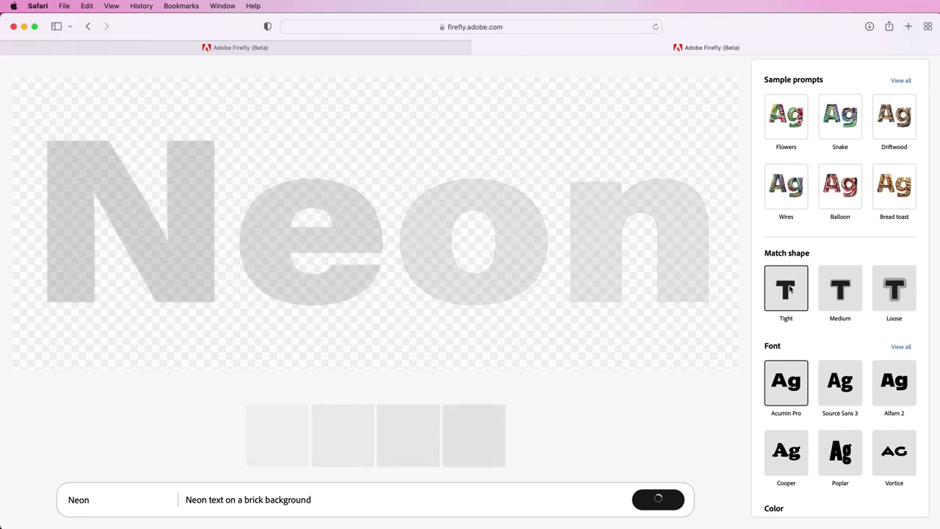
Step: Regenerate the Neon effect with Medium, then Loose shape matching
left_click(836, 287)
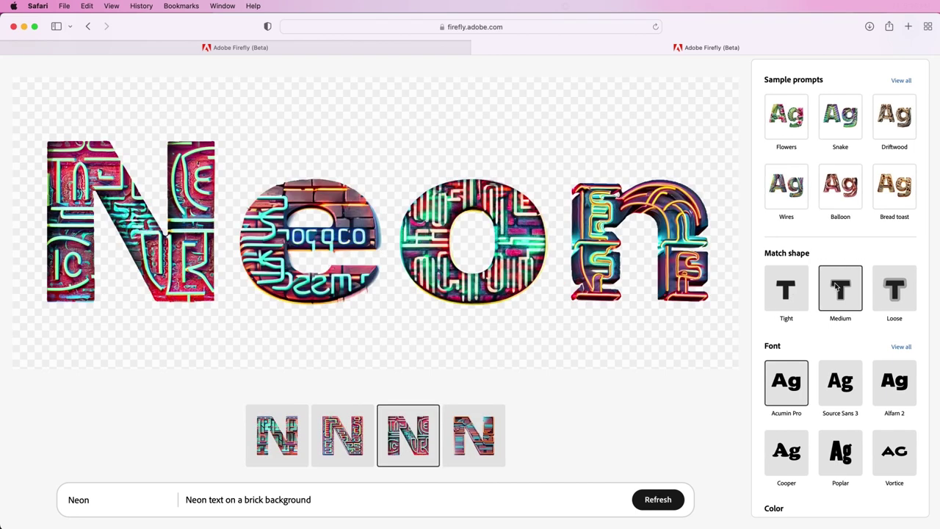
left_click(889, 283)
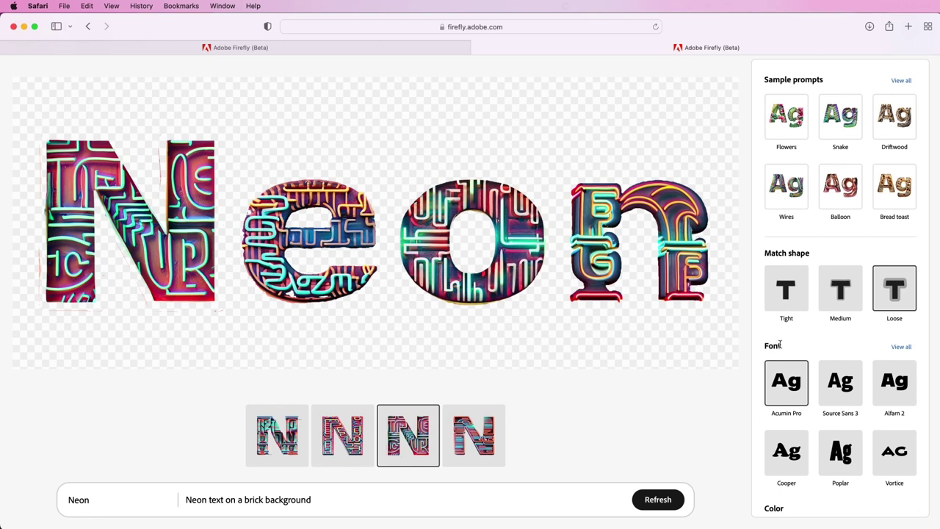
Step: Change the Neon lettering's font from Acumin Pro to Poplar and return to the settings overview
left_click(893, 350)
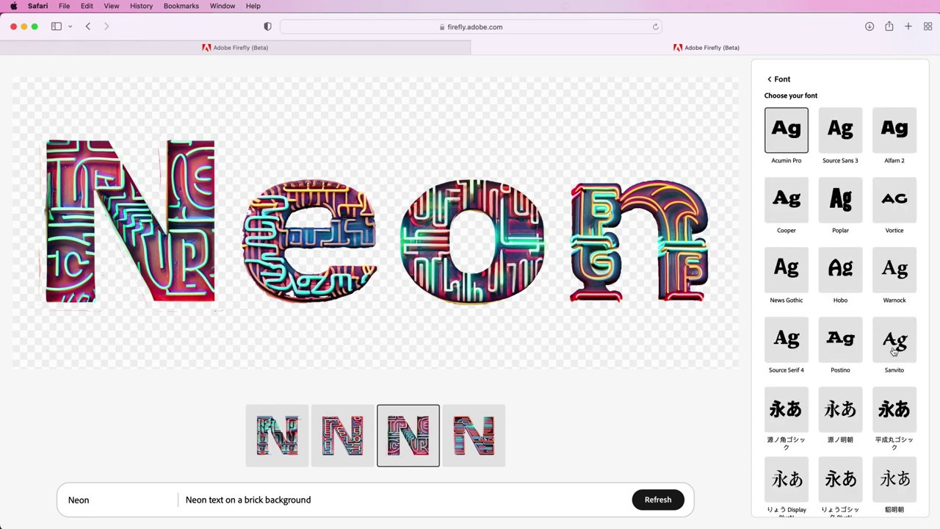
scroll(893, 350, "down", 1)
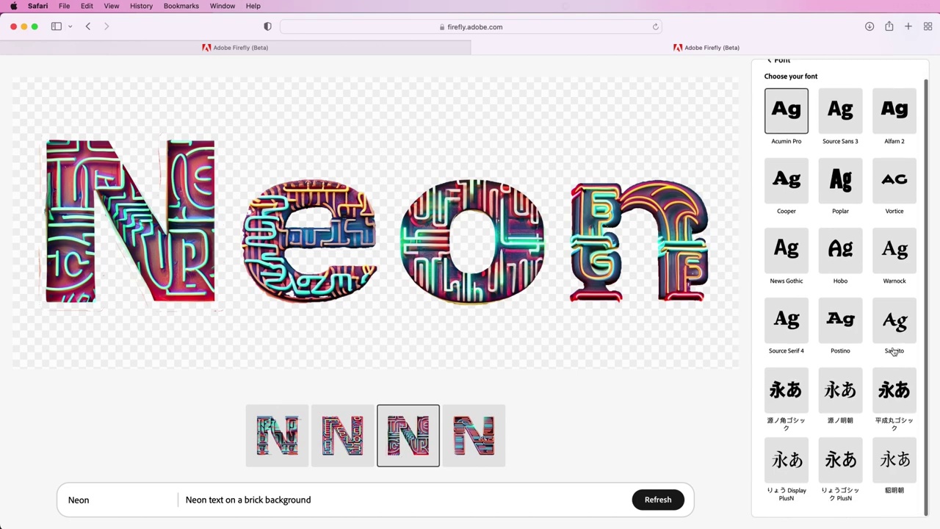
scroll(893, 351, "up", 2)
left_click(840, 200)
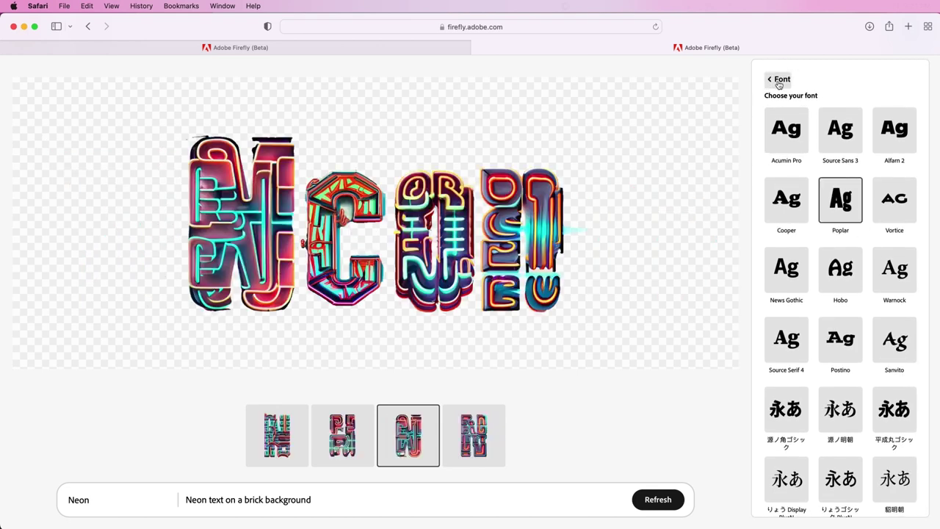
left_click(778, 80)
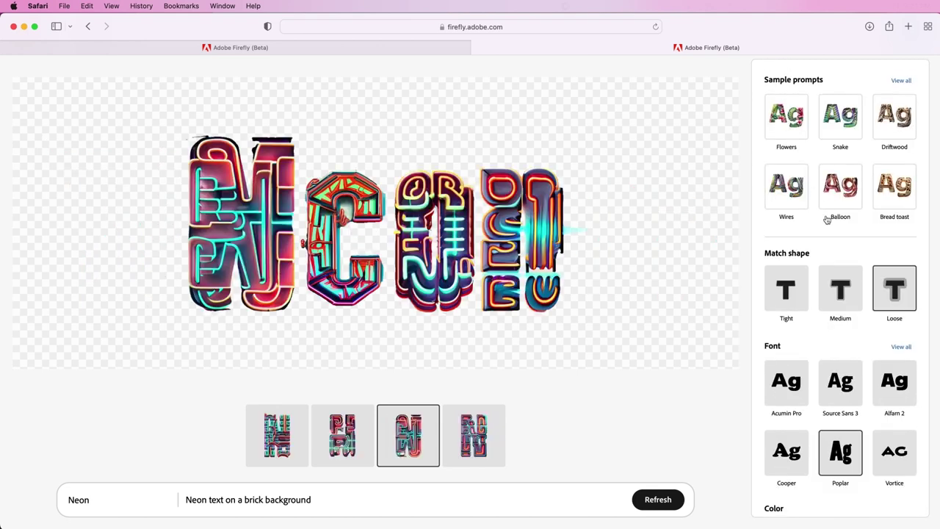
scroll(827, 219, "down", 3)
Step: Set the Neon effect's background colour to red-orange and its text colour to yellow
scroll(827, 219, "down", 1)
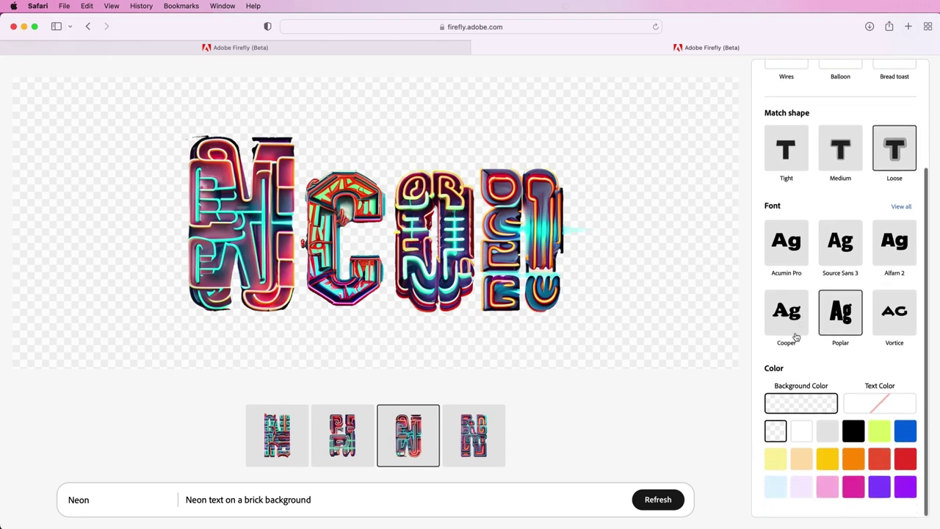
left_click(832, 433)
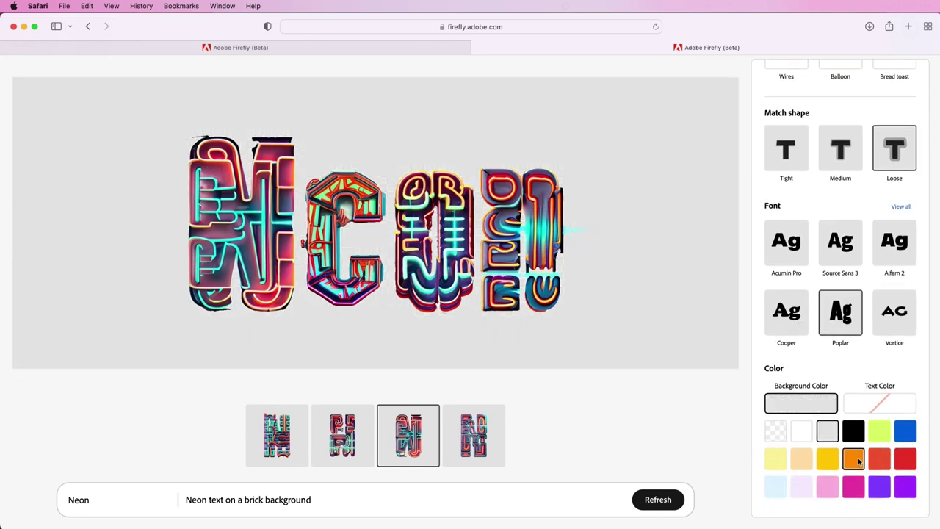
left_click(853, 458)
left_click(879, 459)
left_click(862, 405)
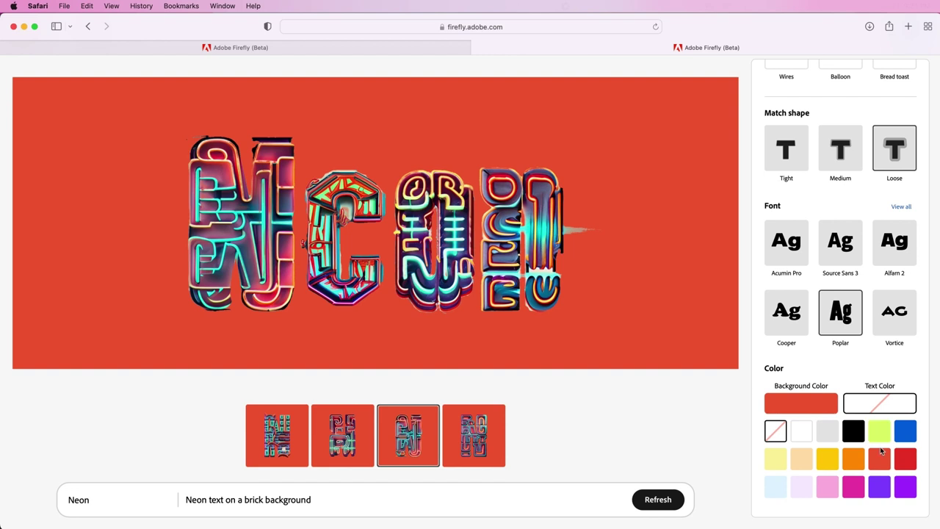
left_click(828, 459)
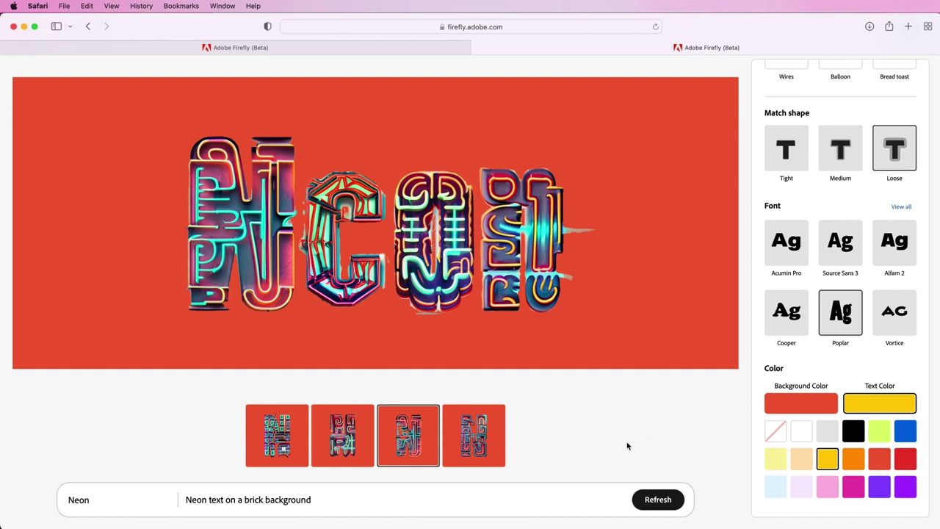
Step: Replace Neon with the letter T and generate it as 'metallic toucan covered in feathers'
left_click_drag(123, 497, 33, 485)
type("T")
key("Return")
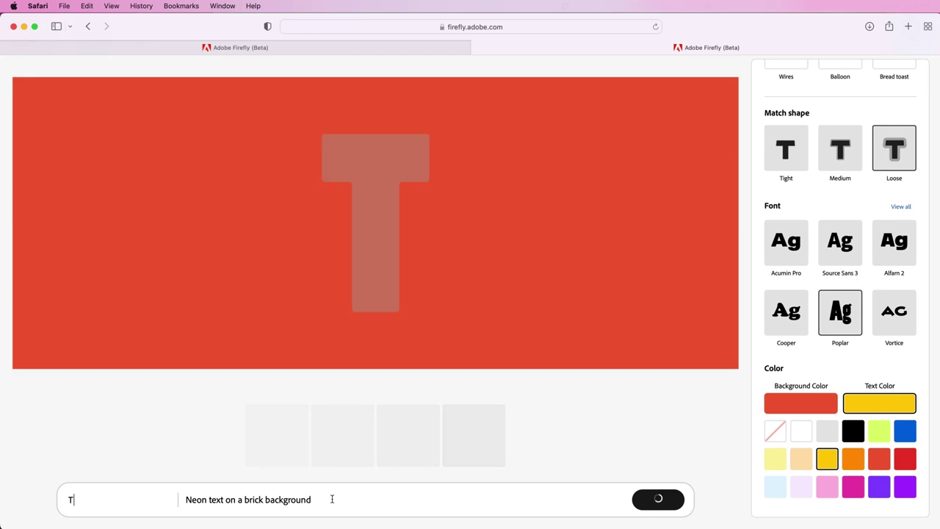
left_click_drag(331, 499, 144, 478)
type("metallic ")
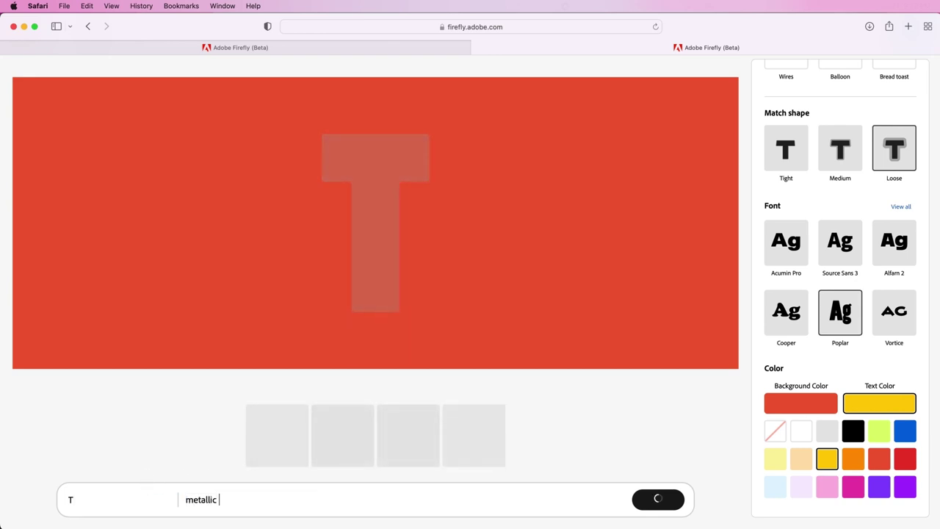
type("toucan covered in feathers")
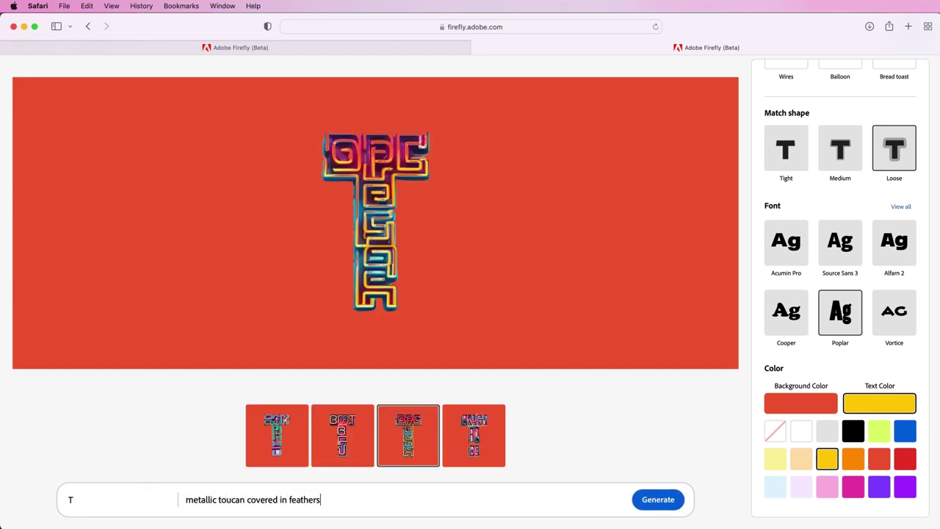
left_click(653, 494)
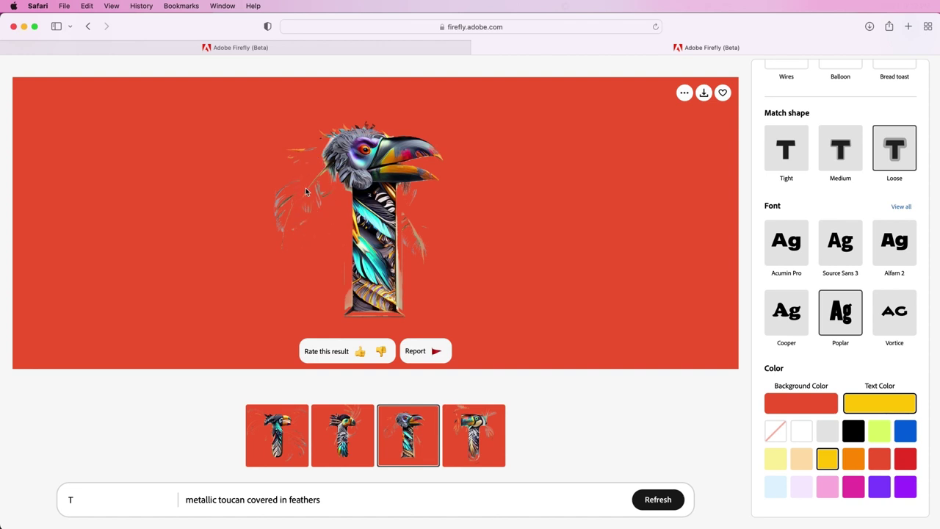
Step: Generate '1980' as 'solid chrome text with a retro 80s feel with light flares' on light grey
left_click(69, 499)
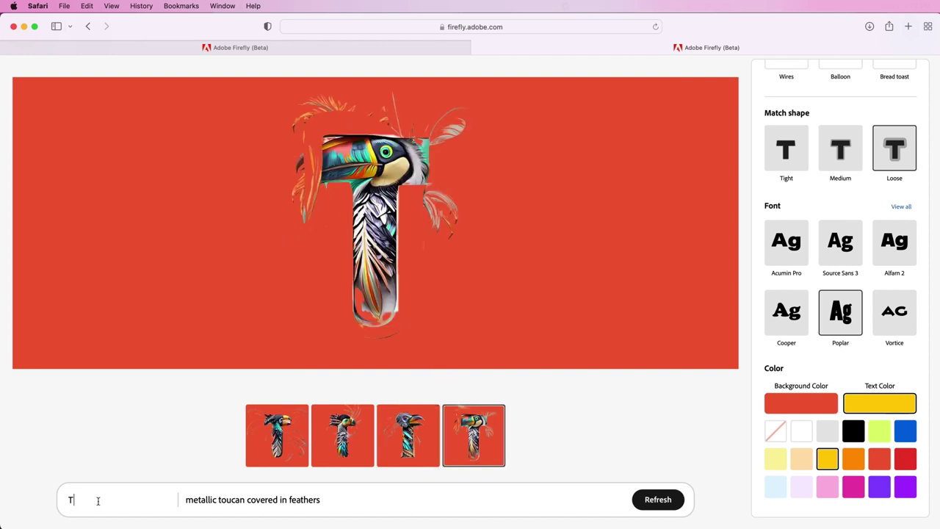
key("BackSpace")
type("1980")
key("Return")
left_click(279, 499)
key("super+a")
type("so")
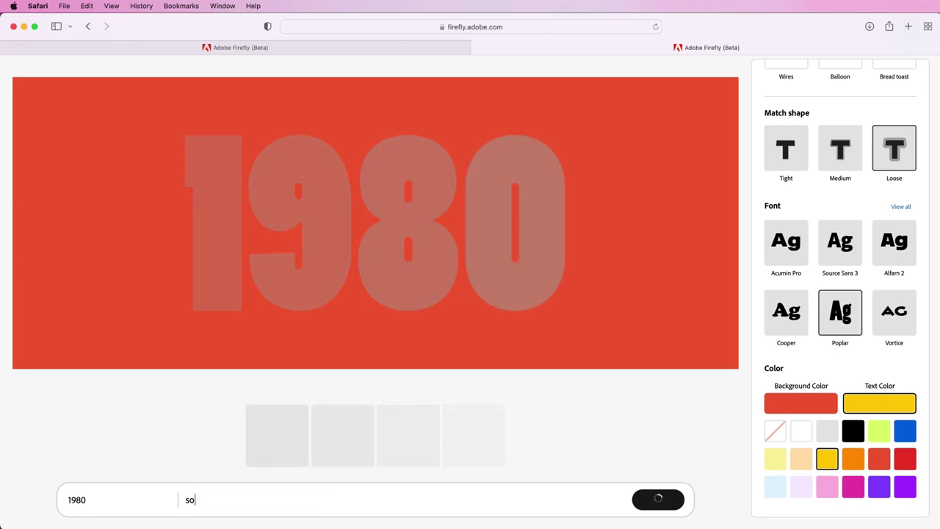
type("lid chrome text with a")
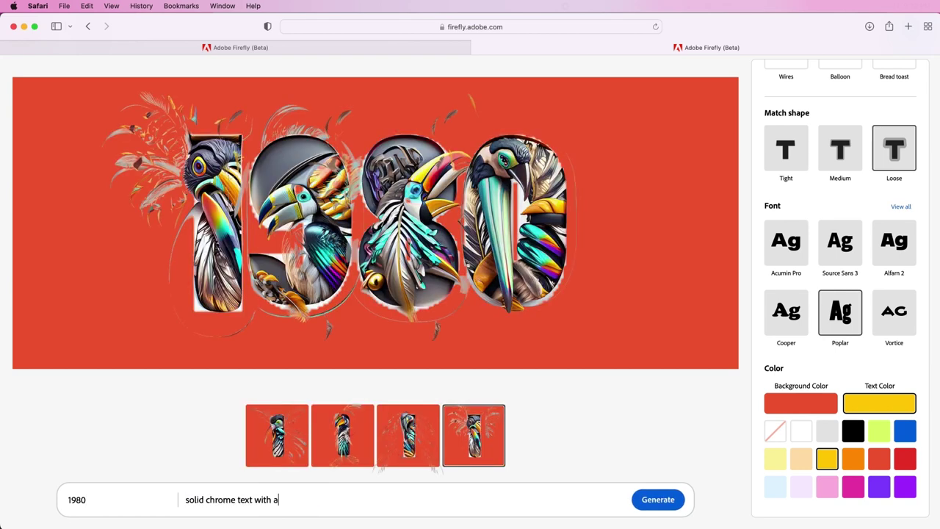
type(" retro 80s feel with light flares")
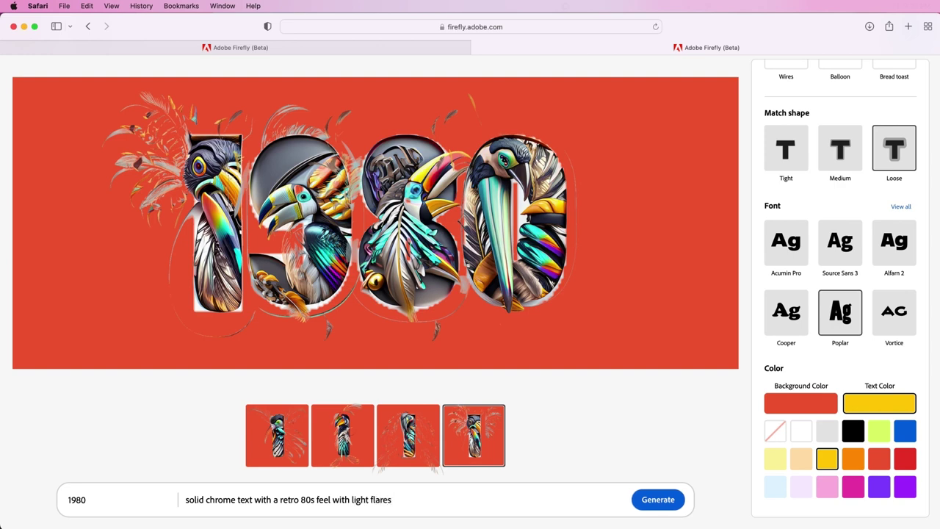
left_click(653, 499)
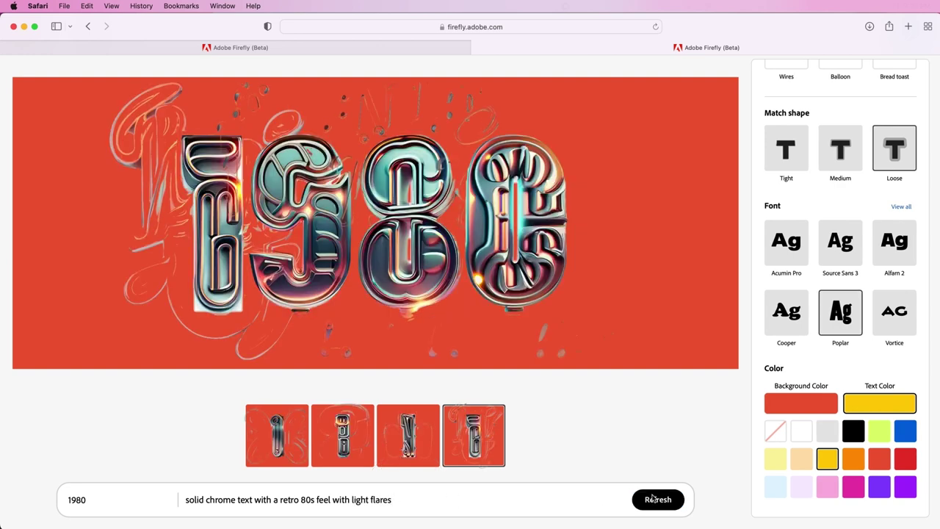
left_click(827, 433)
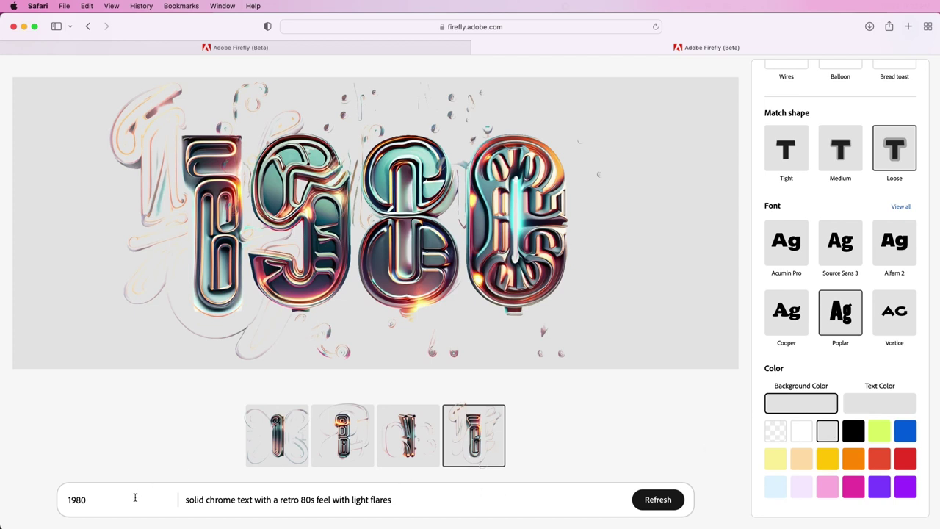
Step: Generate 'u' as 'pink cotton candy clouds covered in green sprinkles and popcorn', Cooper font, transparent background
key("super+a")
type("u")
key("Tab")
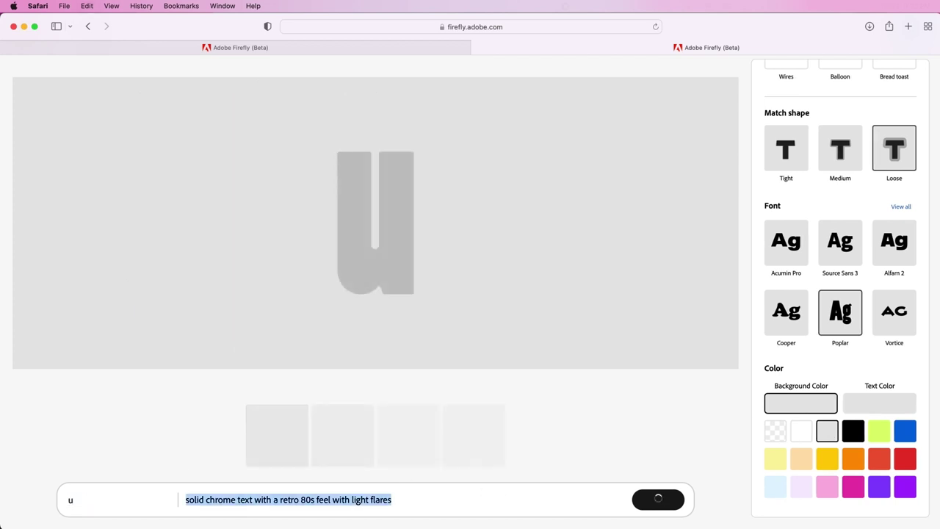
type("pink cotton candy clouds")
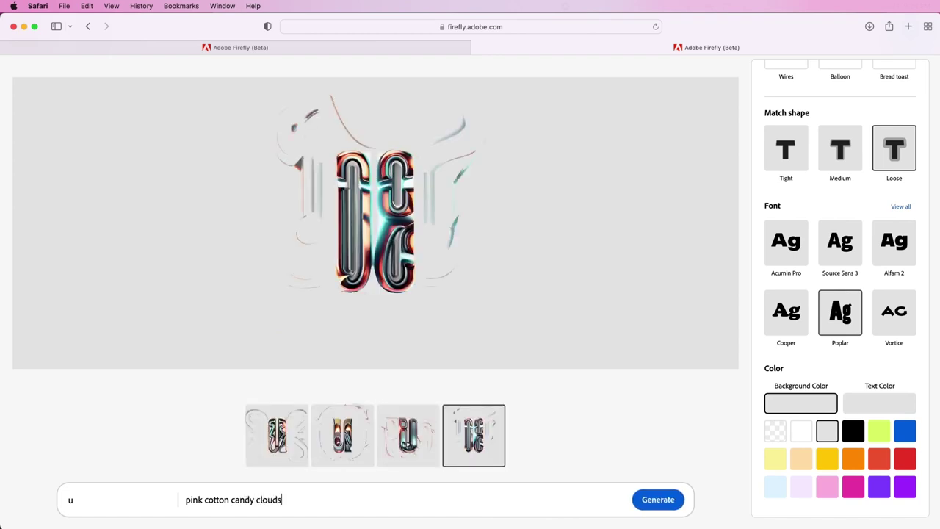
type(" covered in green sprinkles and popcorn")
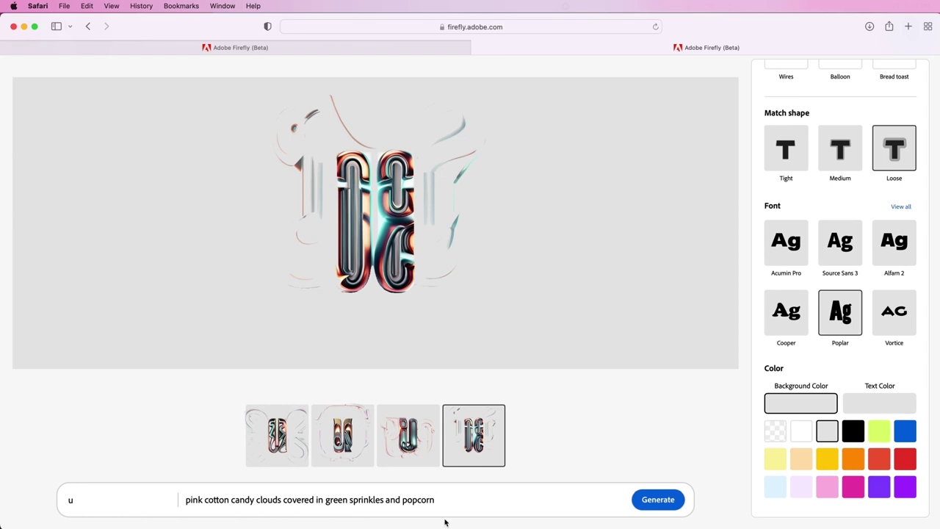
left_click(658, 499)
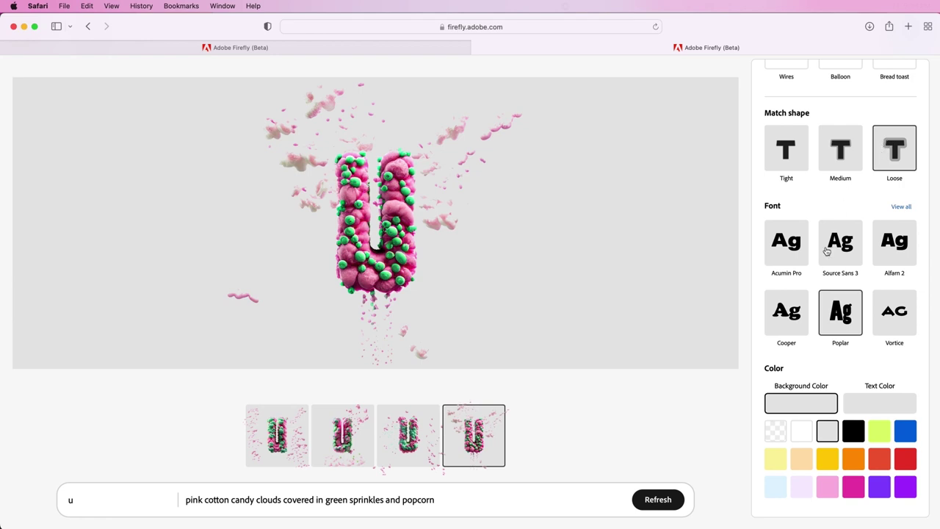
left_click(782, 318)
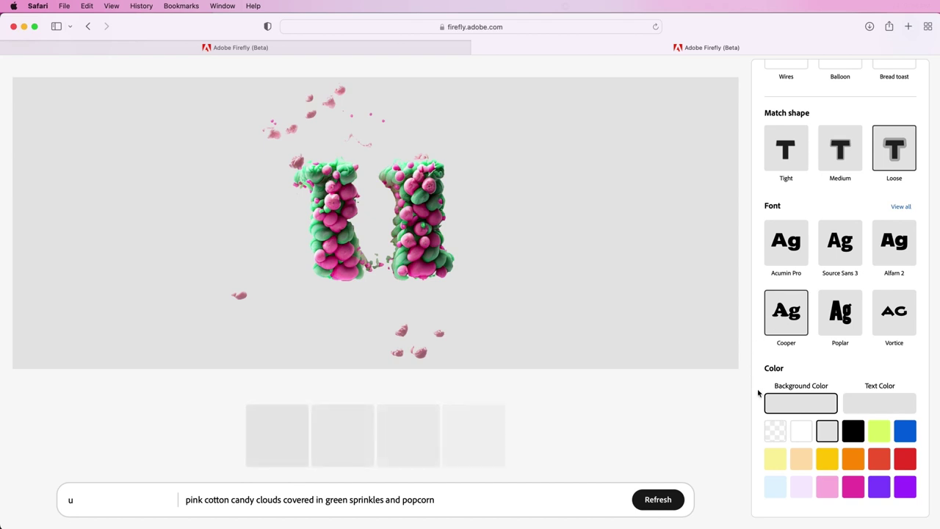
left_click(773, 436)
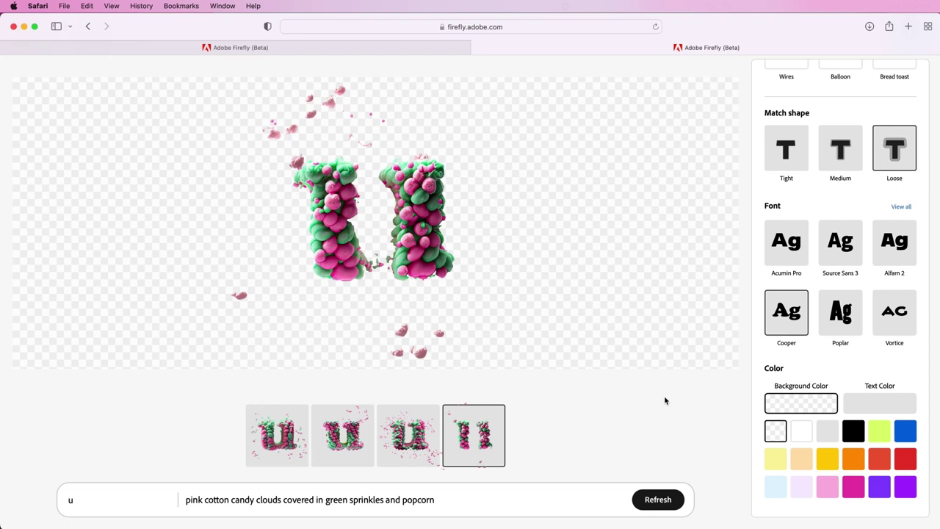
Step: Download the cotton-candy u image from Firefly as a PNG and open it in Photoshop
scroll(664, 400, "up", 2)
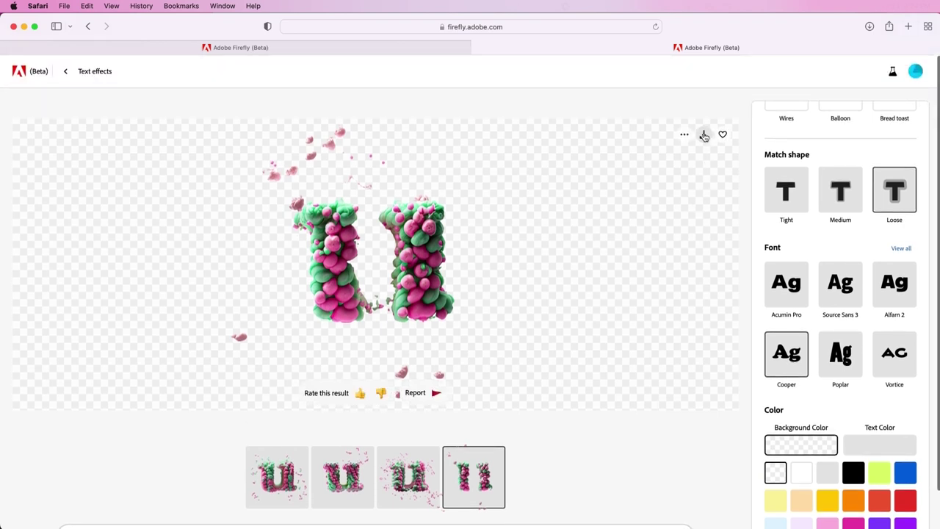
left_click(703, 136)
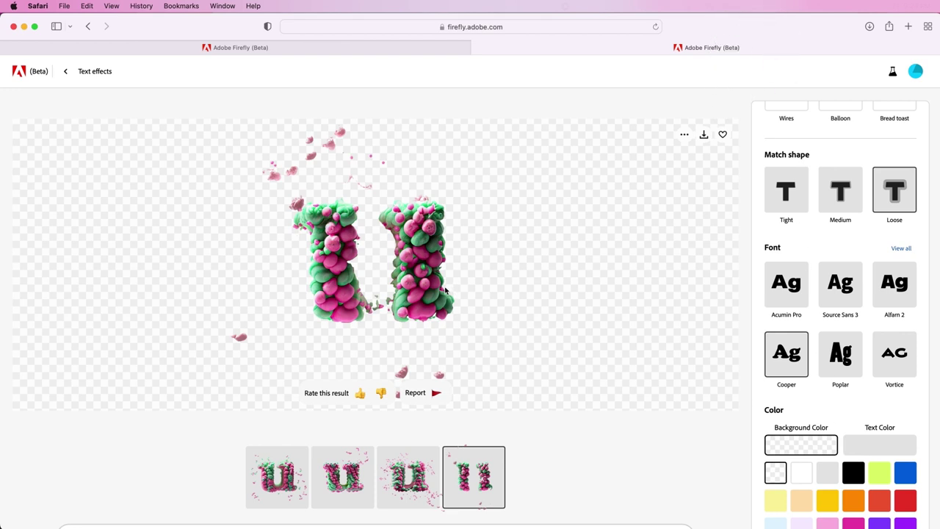
scroll(444, 291, "down", 1)
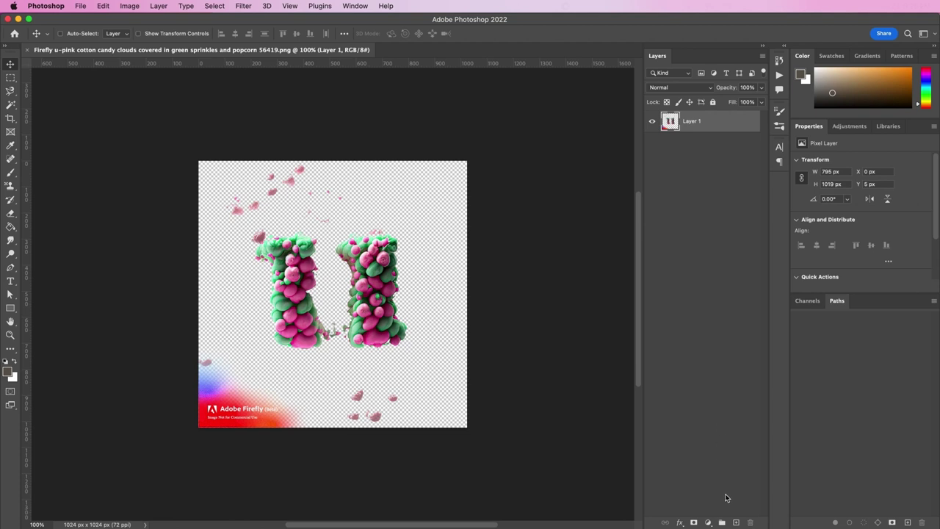
Step: Zoom to 200% and add a Color Balance adjustment shifting the U's midtones toward red and blue
key("super+plus")
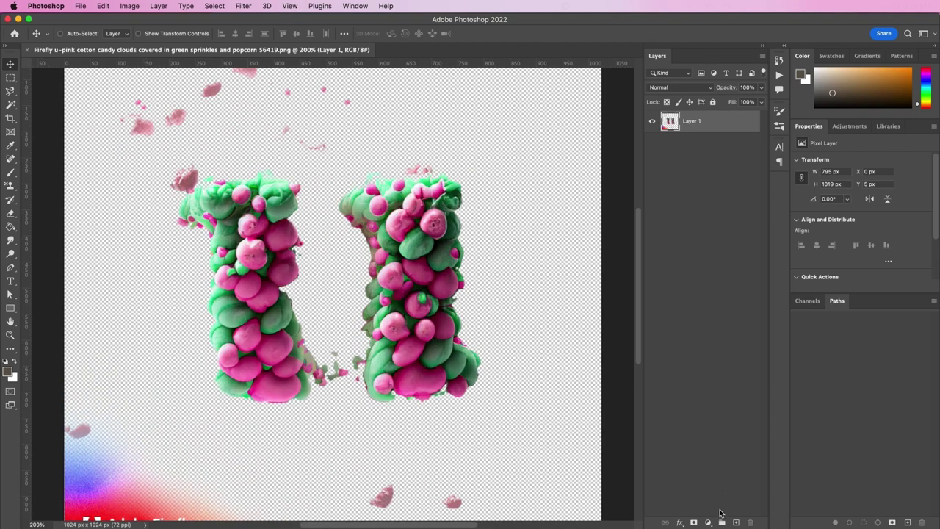
left_click(707, 522)
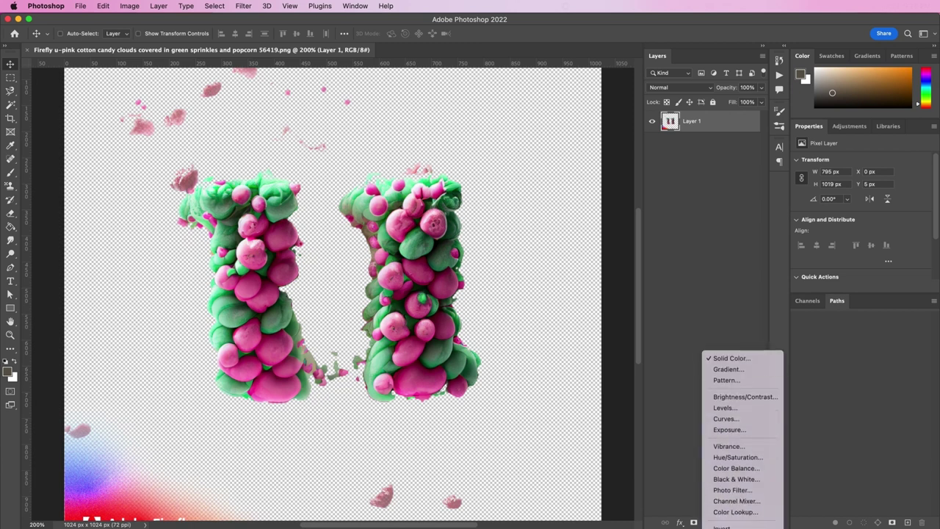
left_click(730, 468)
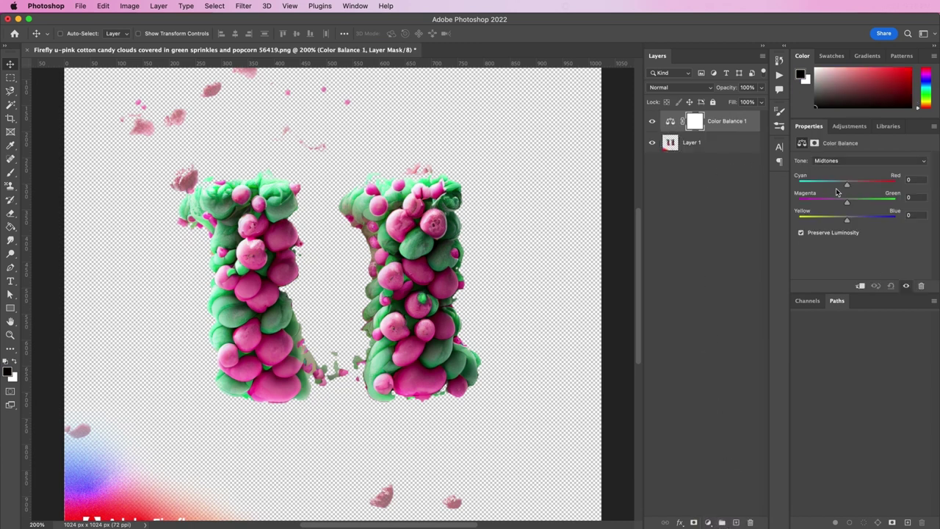
left_click_drag(849, 184, 798, 202)
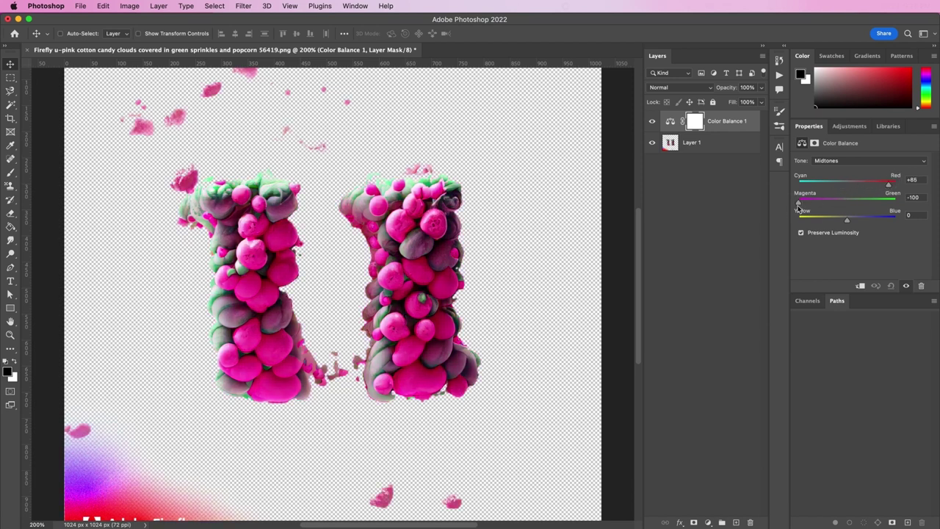
left_click_drag(847, 221, 897, 213)
Step: Clip the colour balance layer to the letter and resize the placed sky background
right_click(743, 123)
left_click(761, 294)
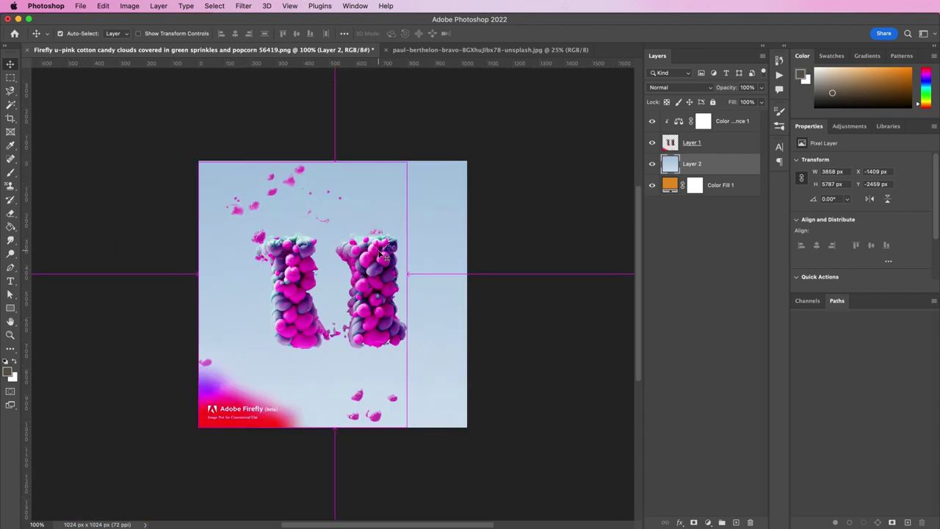
key("super+t")
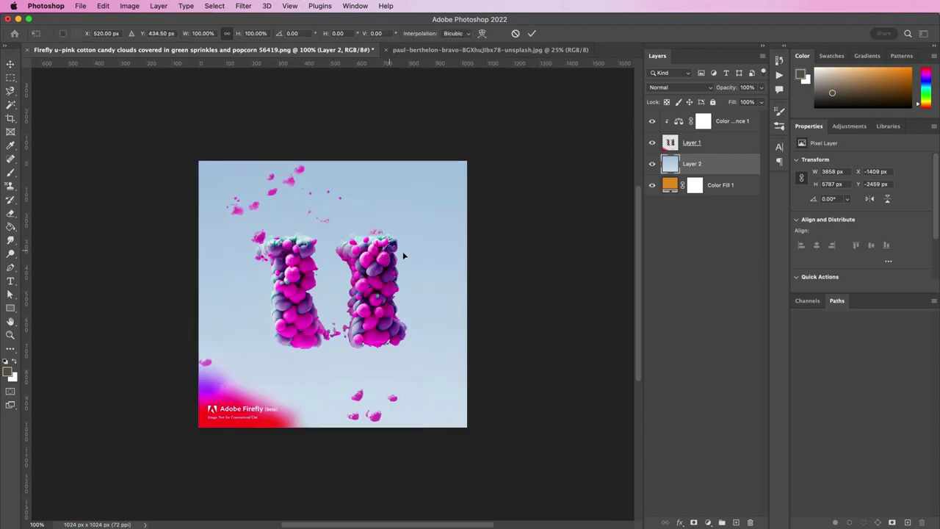
left_click(250, 33)
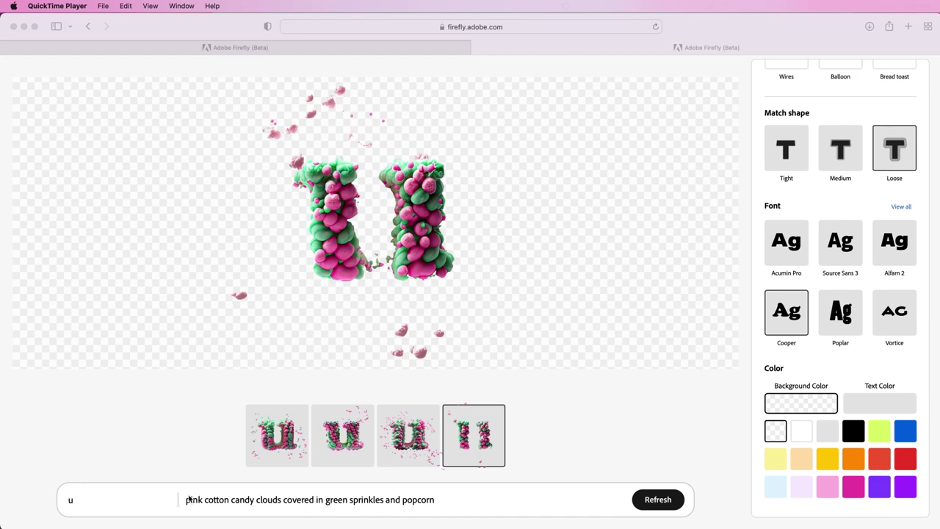
Step: Change the letter to A with the prompt 'furry lizard', generate it, and download the result
left_click(114, 503)
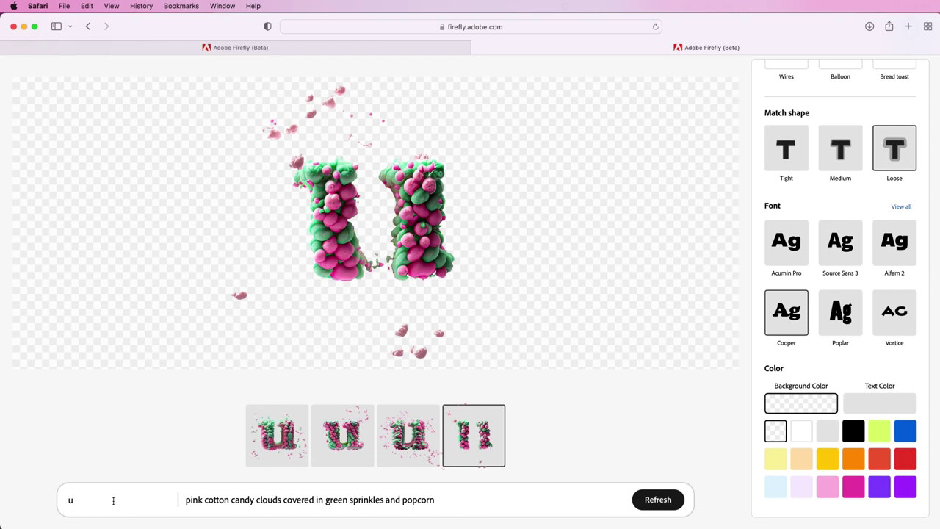
type("A")
key("Return")
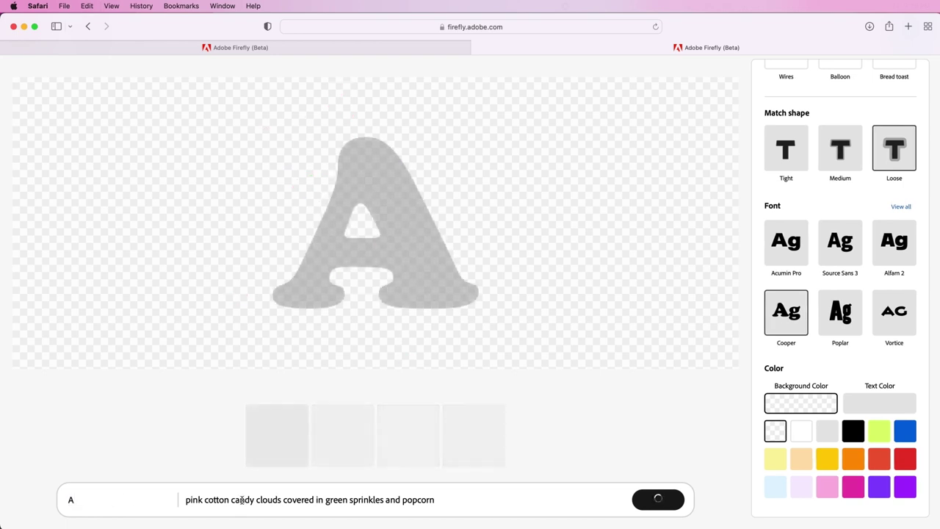
triple_click(241, 499)
type("fur")
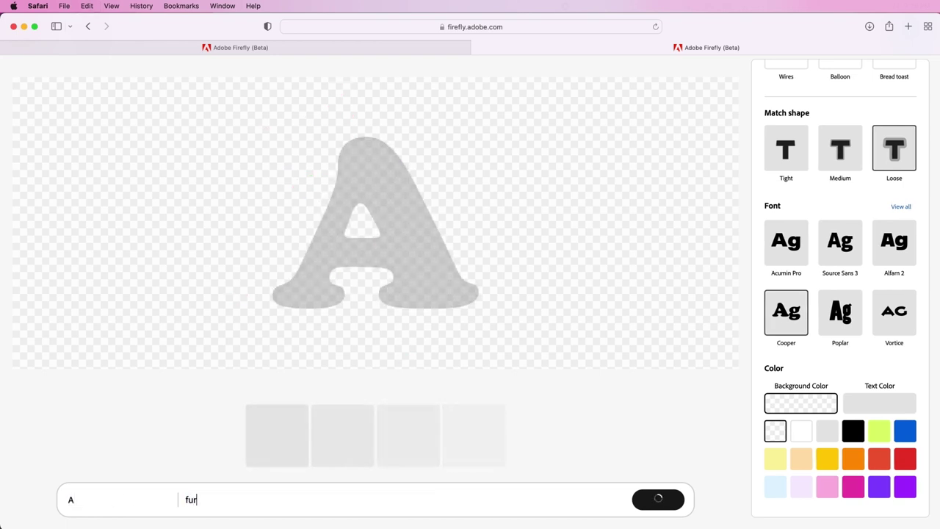
type("ry lizard")
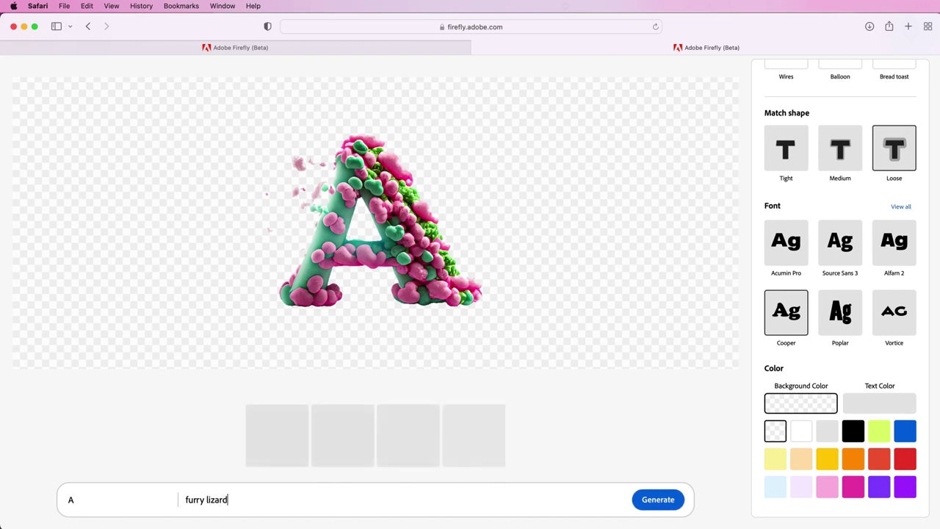
left_click(662, 505)
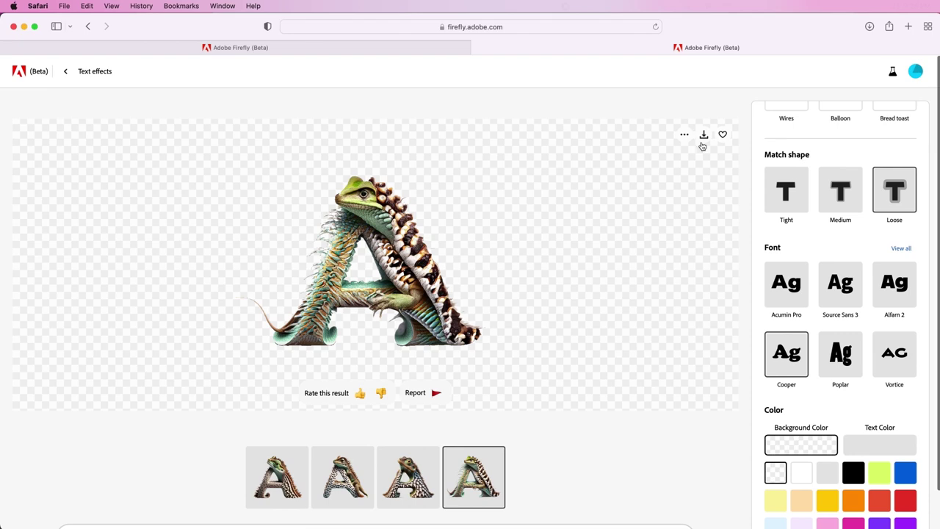
left_click(704, 135)
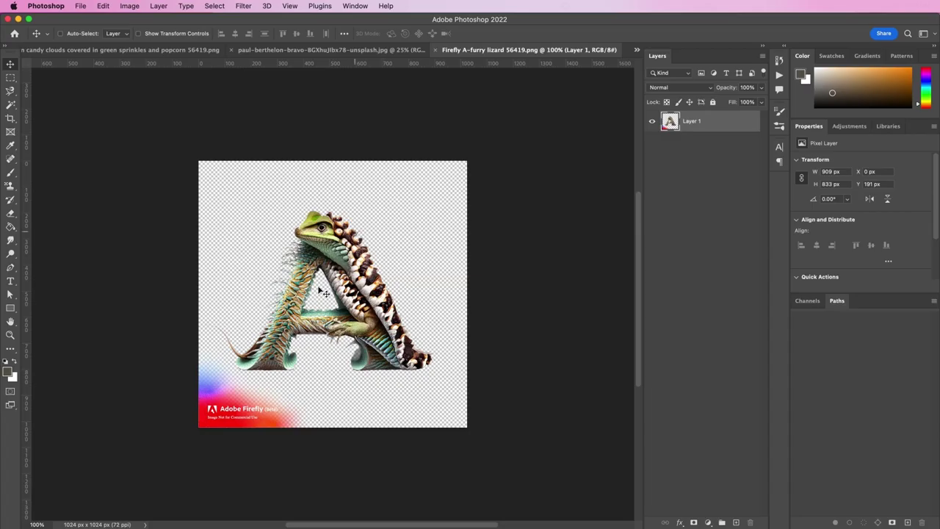
Step: Scroll over the downloaded furry lizard A image to inspect it
scroll(247, 421, "up", 5)
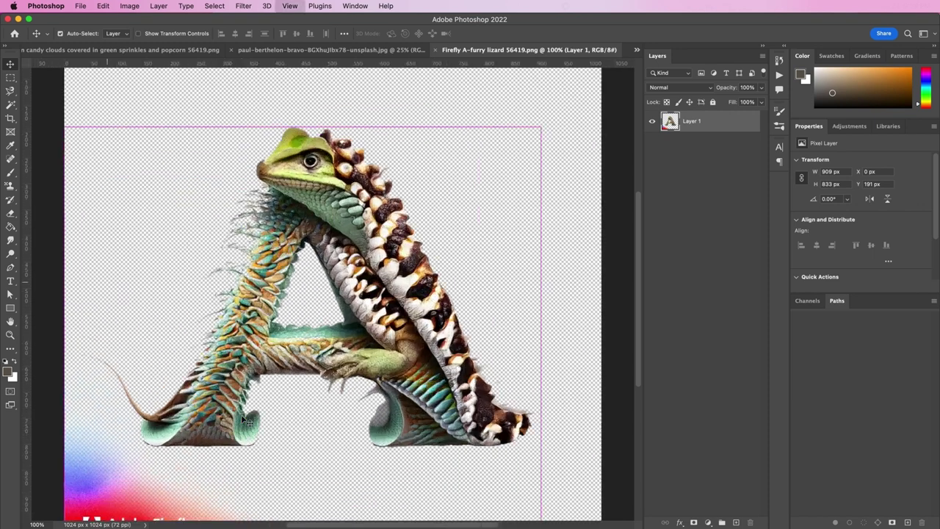
scroll(241, 414, "down", 2)
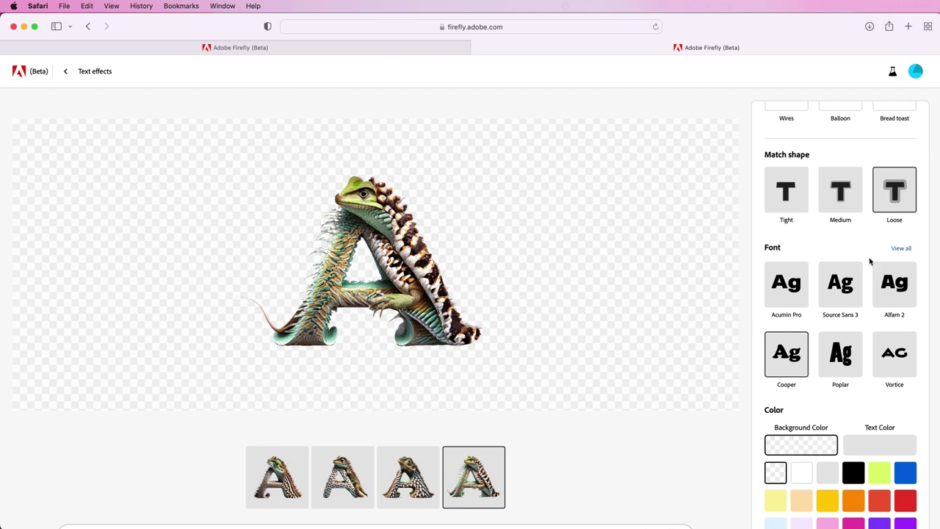
Step: Preview the lizard A in the Vortice, Hobo, Source Serif 4, Postino and Sanvito fonts
left_click(900, 248)
left_click(889, 243)
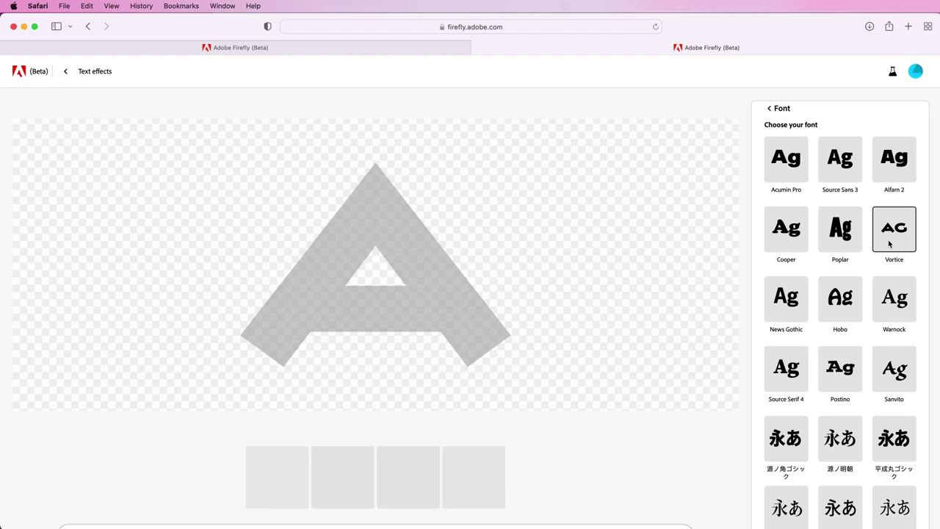
left_click(846, 302)
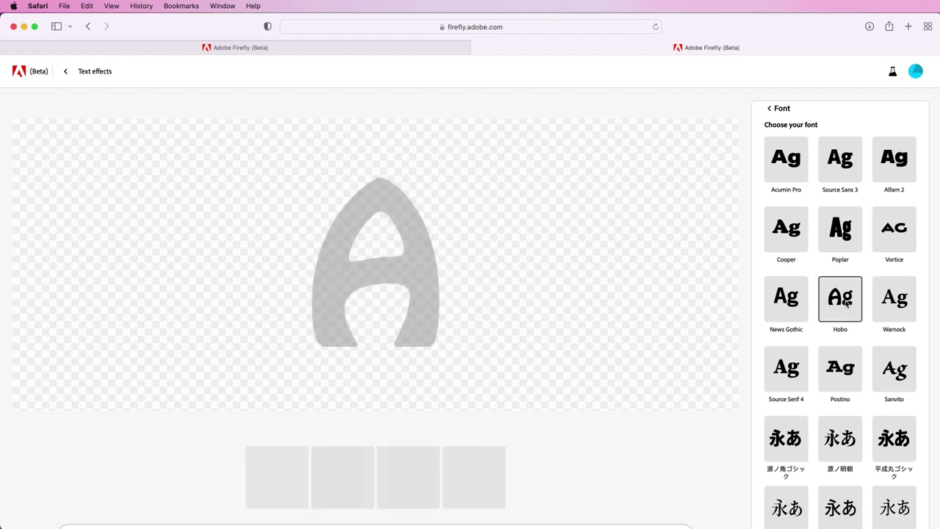
left_click(788, 369)
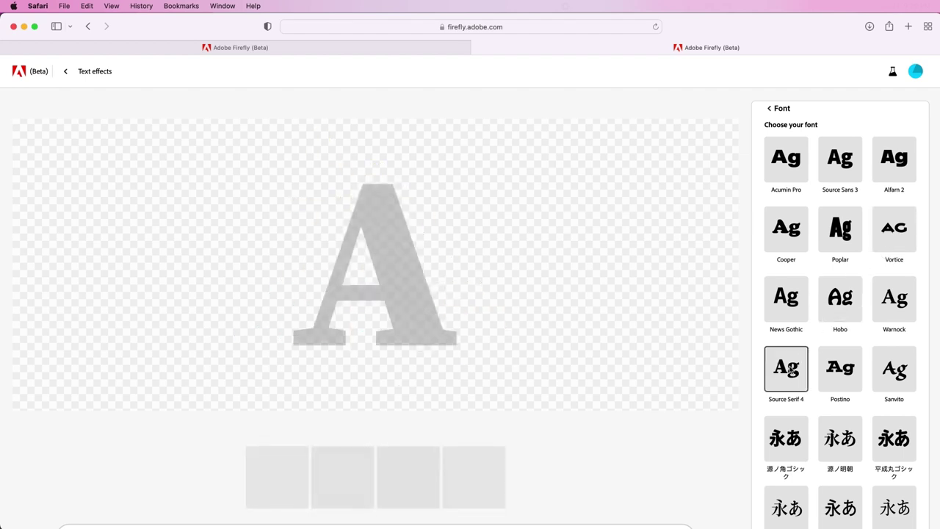
left_click(838, 367)
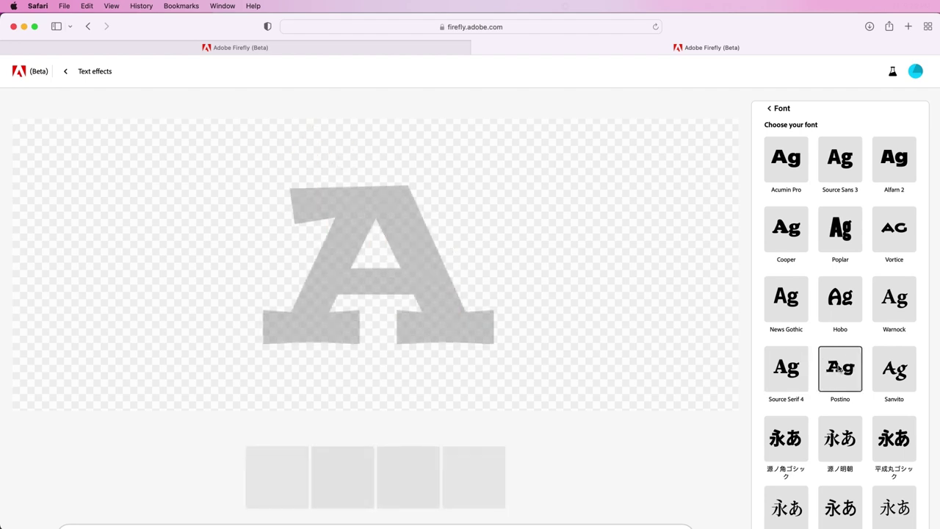
left_click(893, 369)
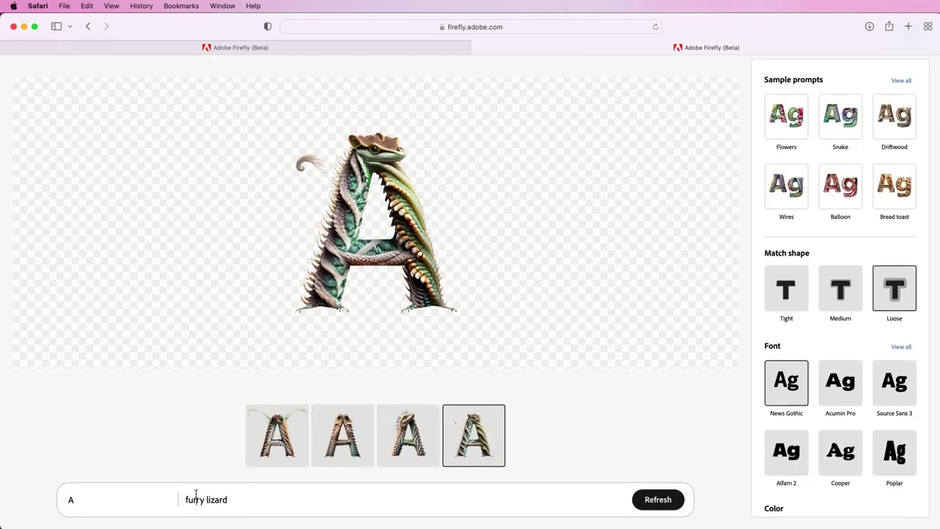
Step: Regenerate the A from the prompt 'lizard with furry skin' and refresh for new variations
key("BackSpace")
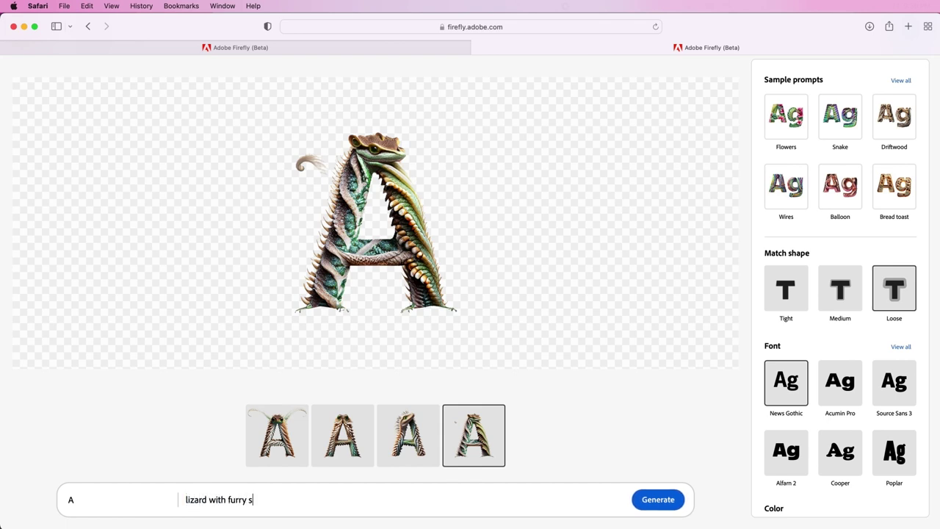
key("Return")
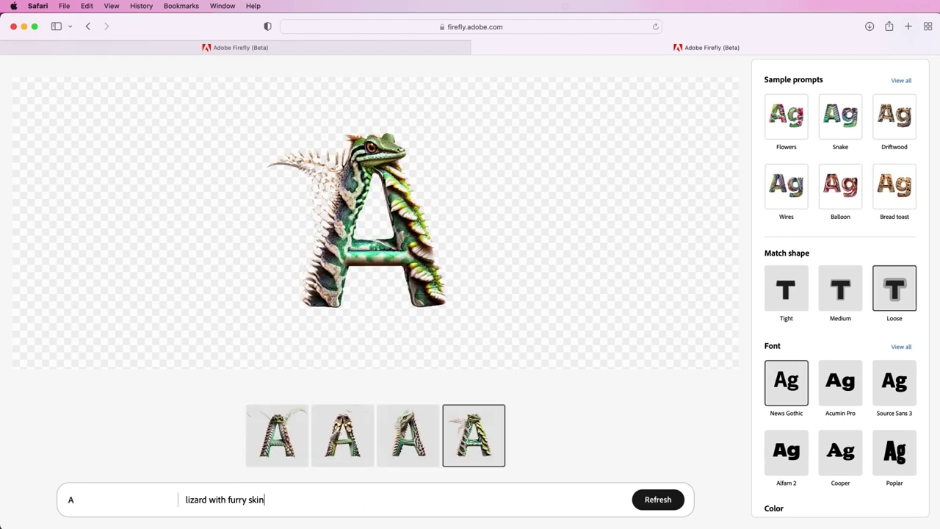
left_click(665, 499)
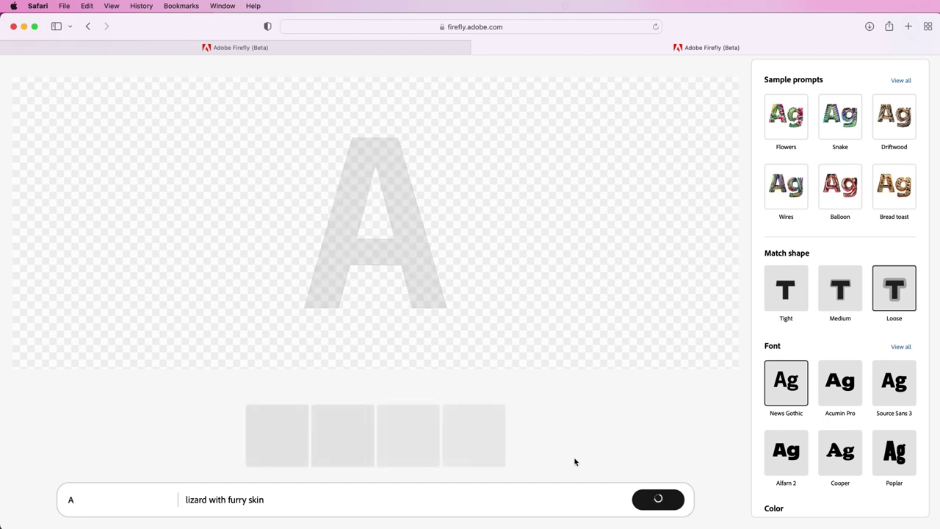
scroll(802, 443, "down", 3)
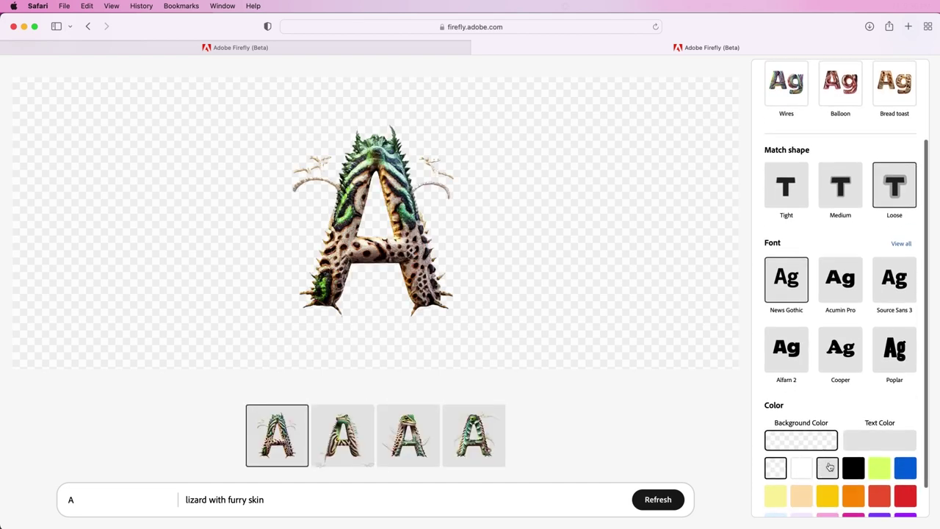
Step: Set the background to lime yellow-green after trying grey and black
left_click(828, 467)
left_click(844, 469)
left_click(875, 470)
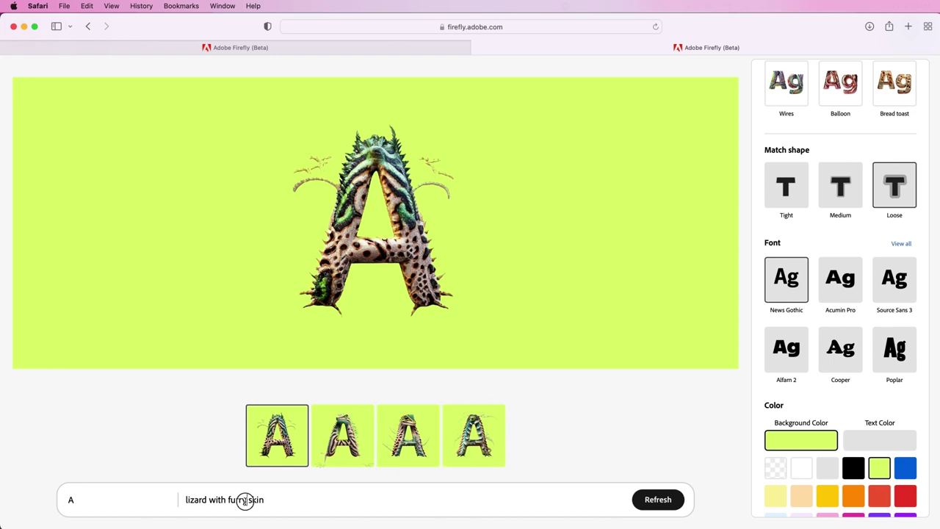
Step: Regenerate the A with a new feathered-lizard prompt, then thumbs-down the result and close feedback
type("cotton")
key("Return")
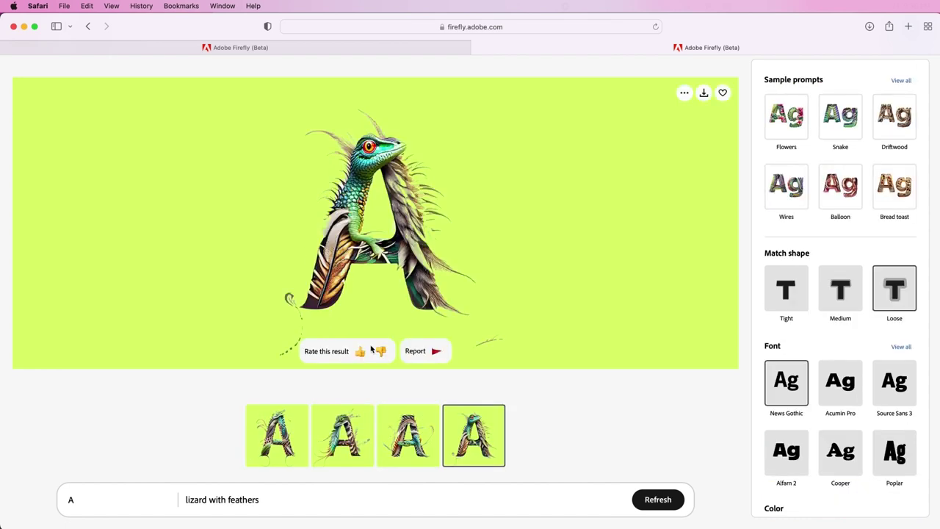
left_click(381, 352)
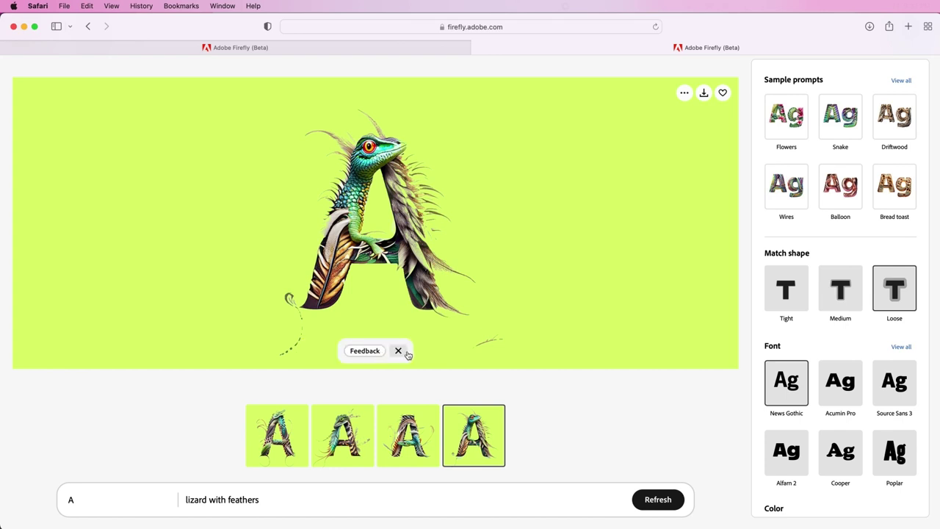
left_click(398, 350)
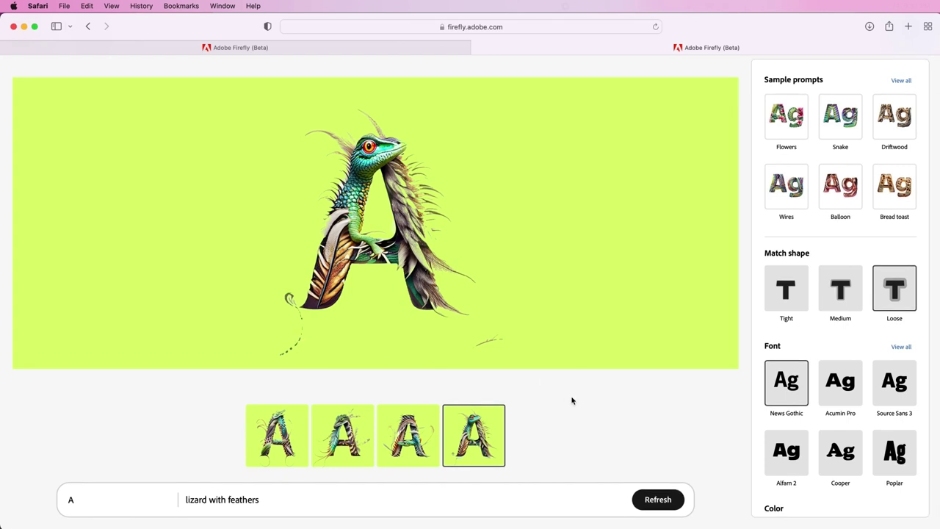
left_click(175, 52)
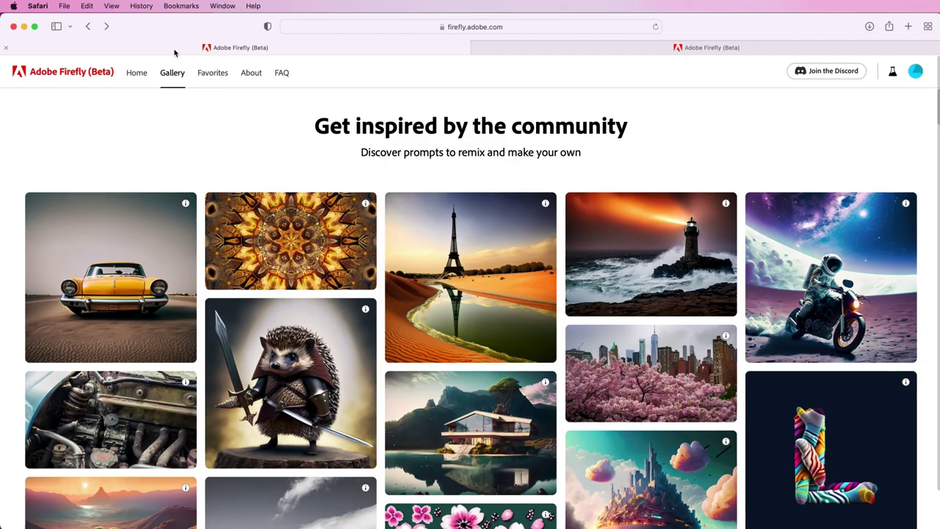
mouse_move(343, 271)
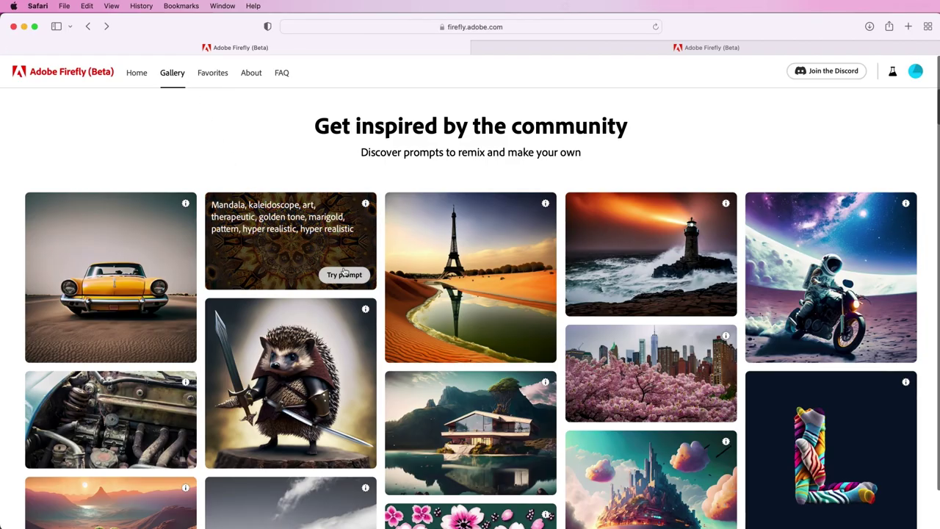
scroll(344, 270, "down", 5)
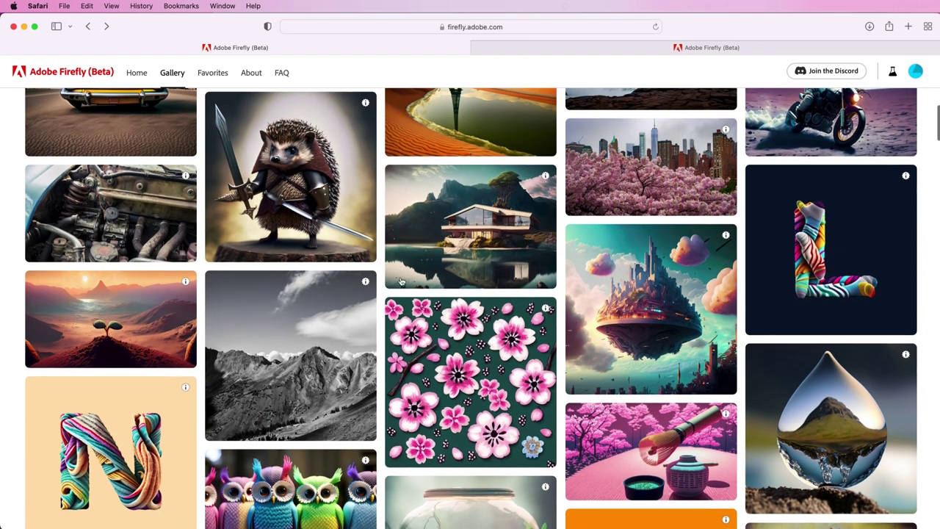
mouse_move(513, 316)
scroll(513, 315, "down", 3)
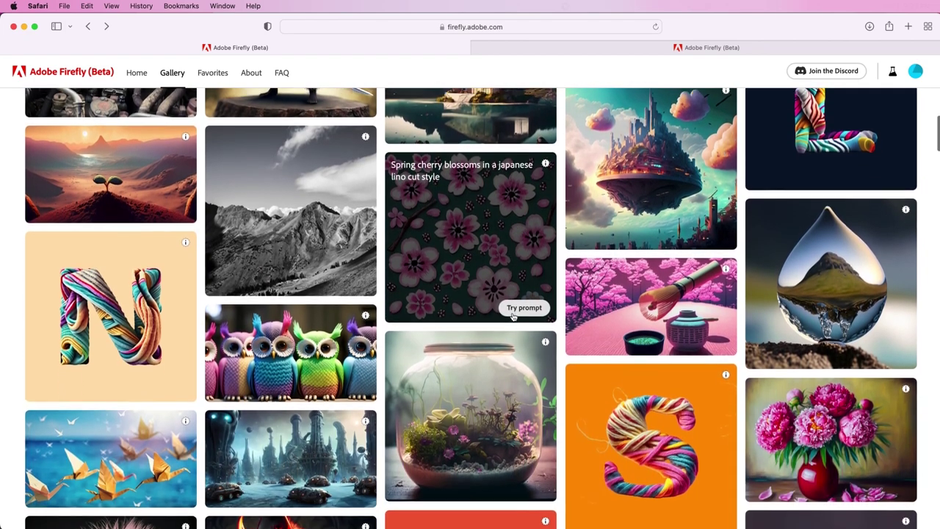
scroll(512, 315, "down", 3)
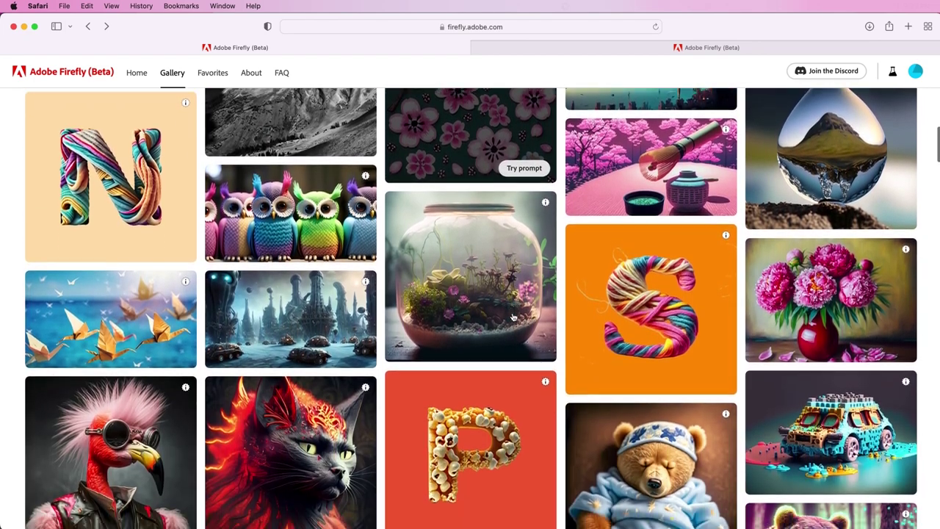
scroll(512, 315, "down", 5)
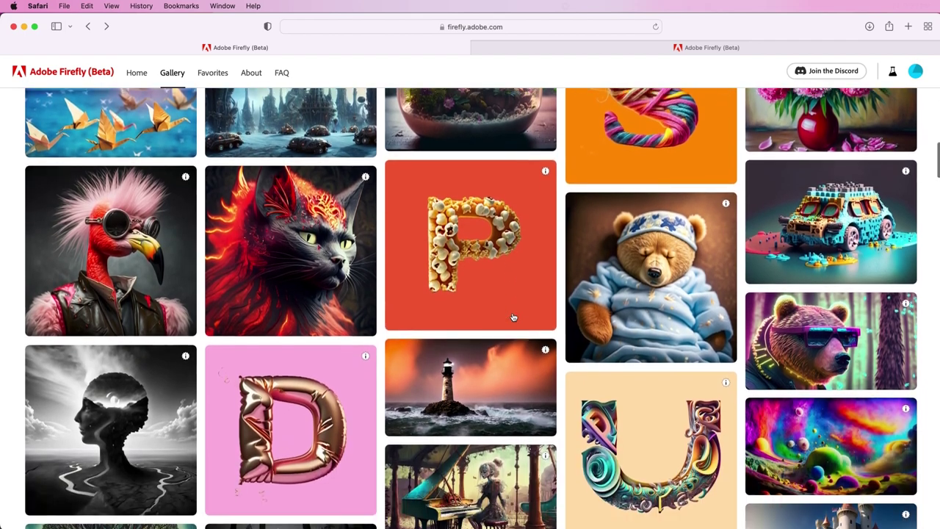
scroll(512, 316, "down", 4)
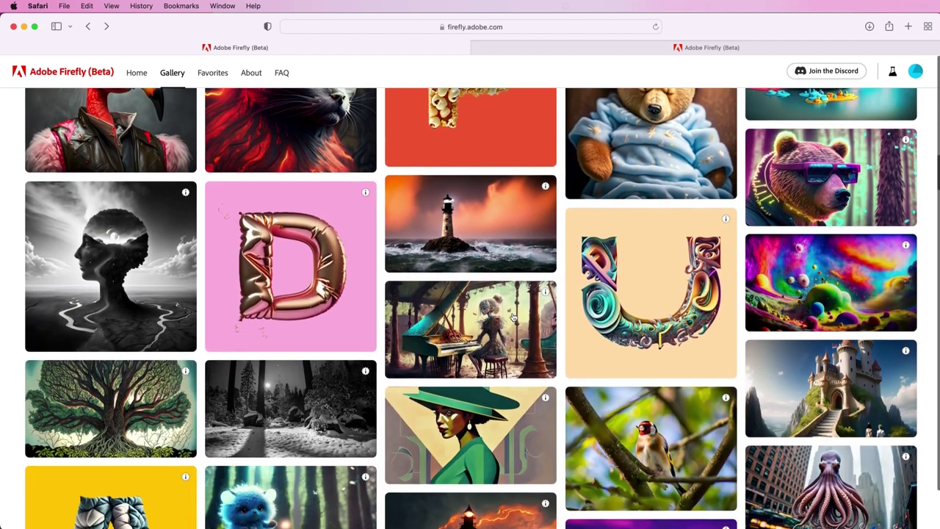
scroll(513, 317, "down", 6)
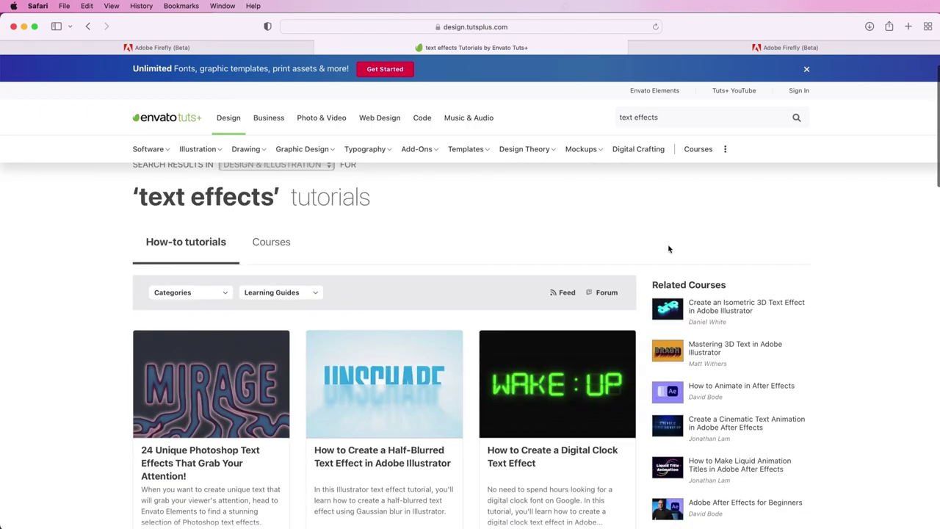
Step: Scroll through the Envato Tuts+ 'text effects' tutorial results
scroll(591, 301, "down", 3)
scroll(592, 301, "down", 8)
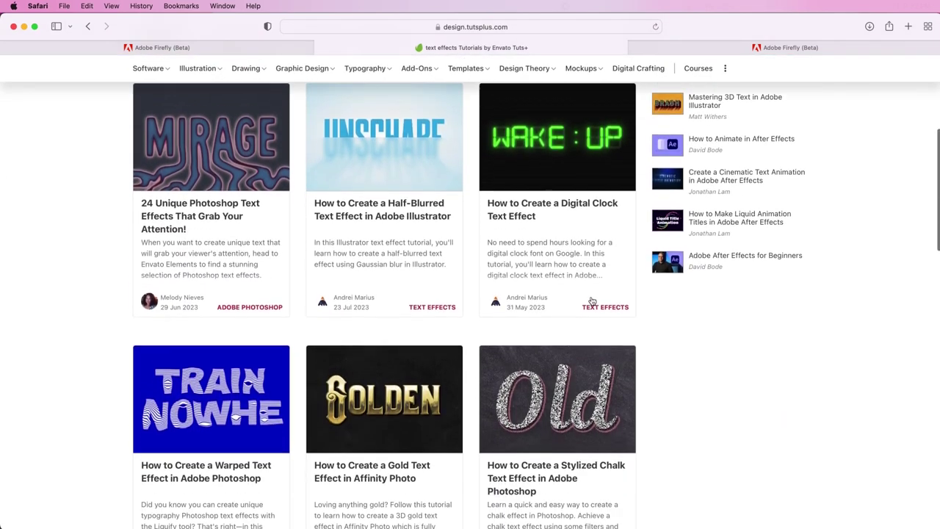
scroll(592, 298, "down", 10)
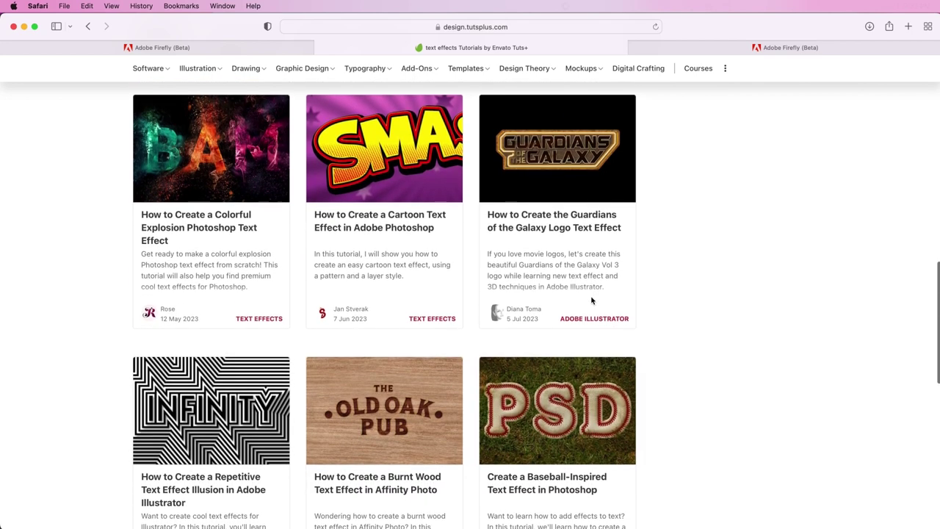
scroll(591, 299, "down", 5)
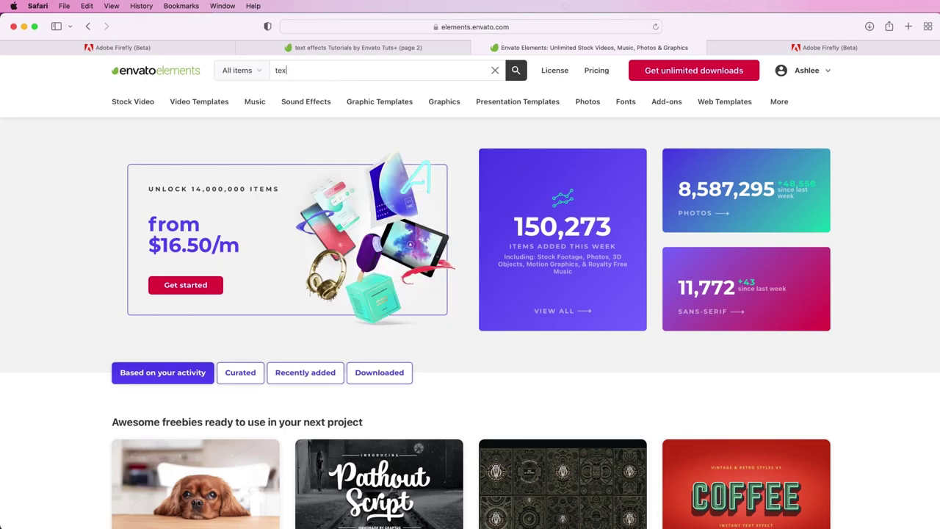
Step: Search Envato Elements for 'text effects' and browse all 5,723 add-on results
type("t effect")
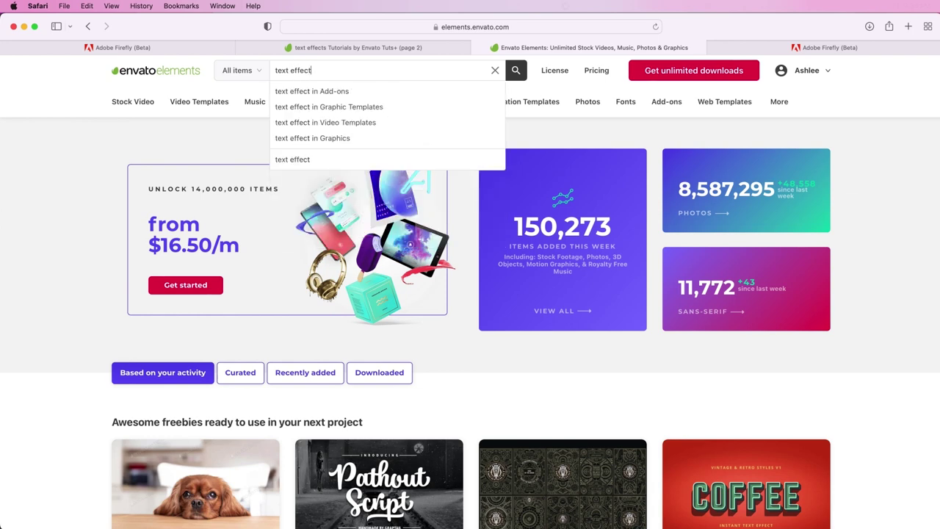
type("s")
key("Return")
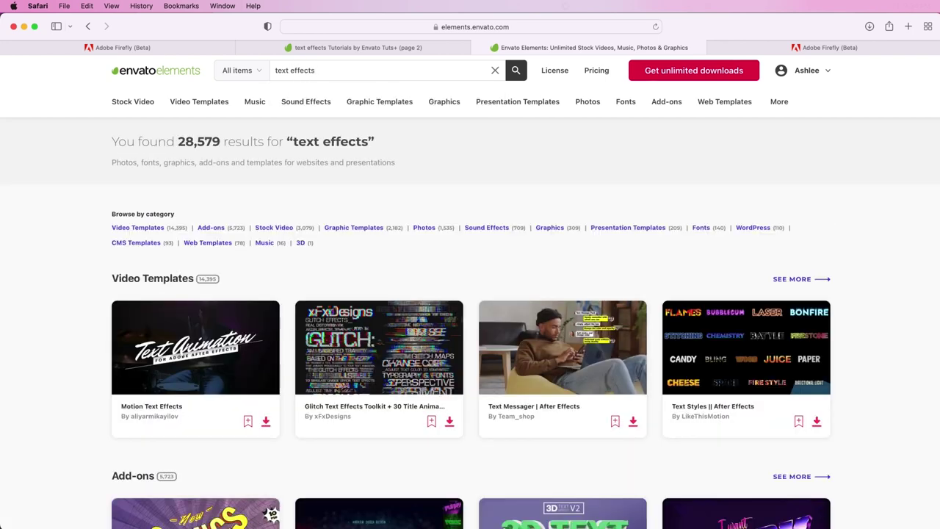
scroll(872, 261, "down", 5)
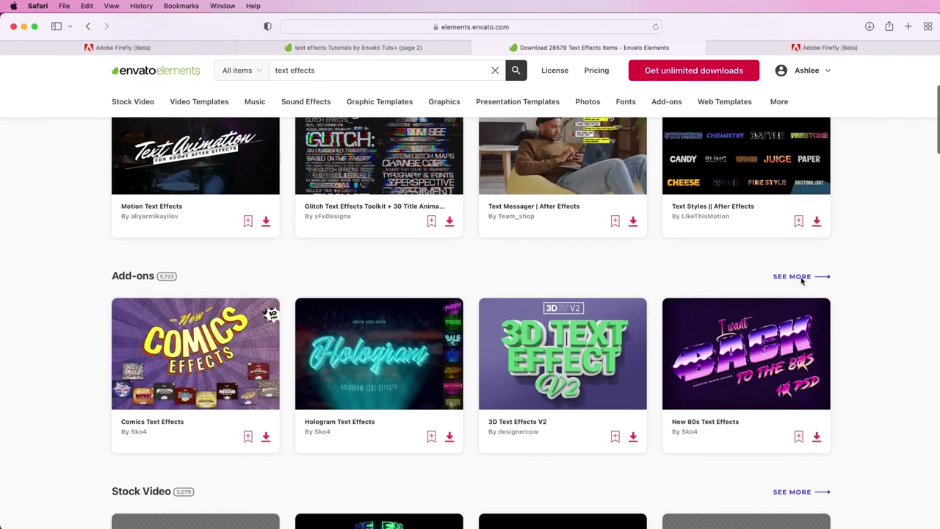
left_click(796, 277)
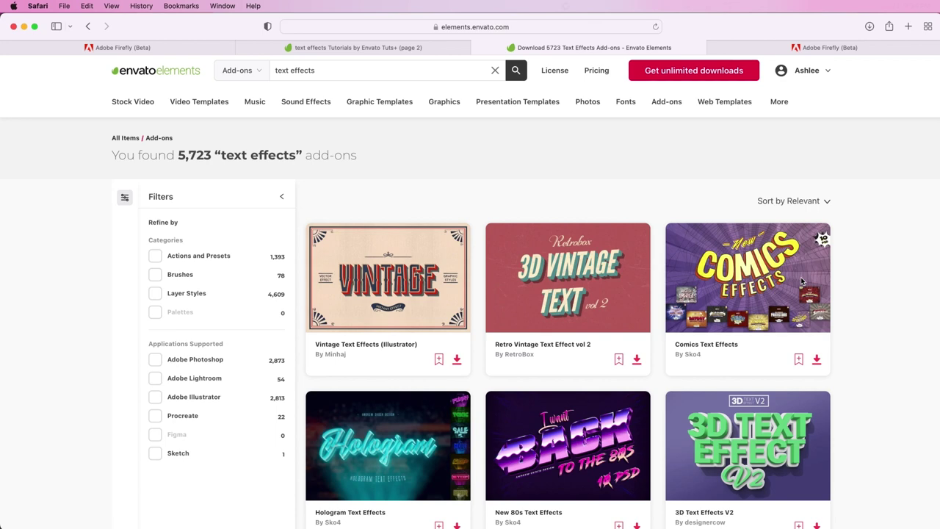
scroll(802, 280, "down", 8)
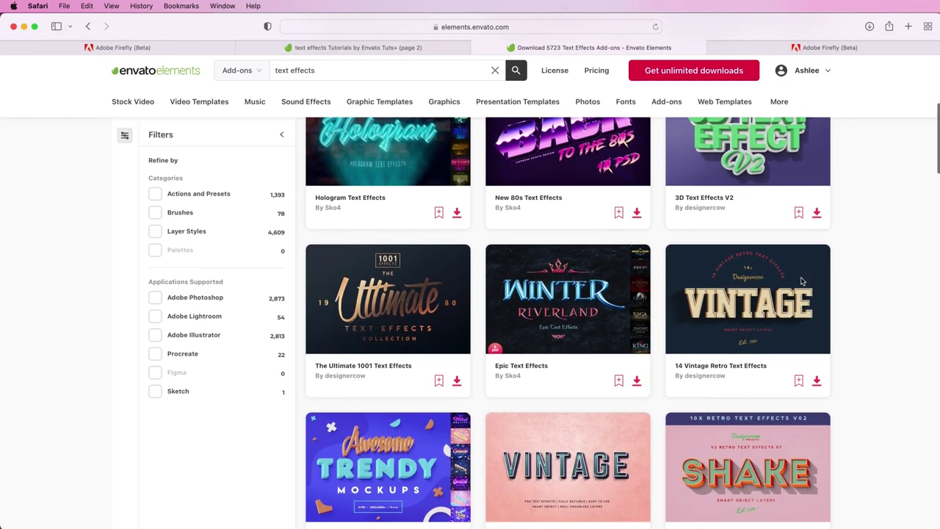
scroll(802, 280, "down", 2)
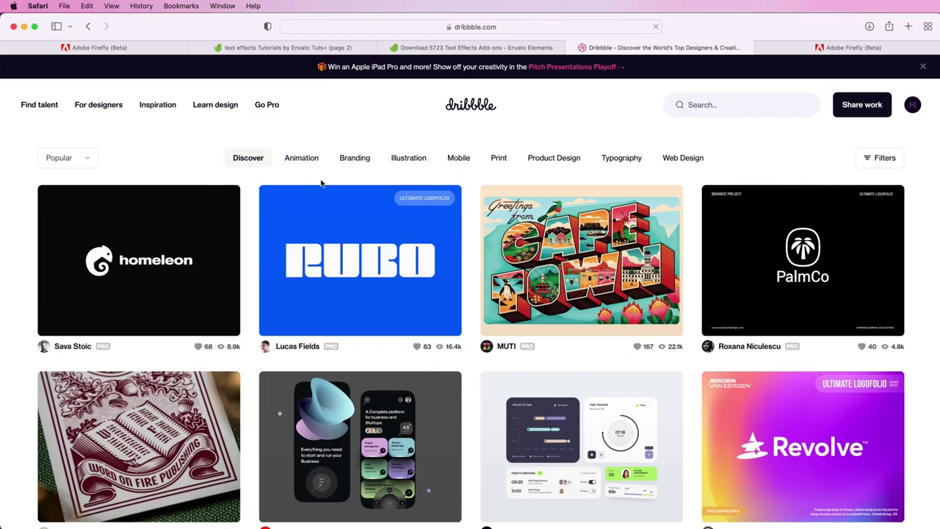
Step: Filter Dribbble shots to Typography, scroll through them, then return to the Firefly gallery
left_click(622, 159)
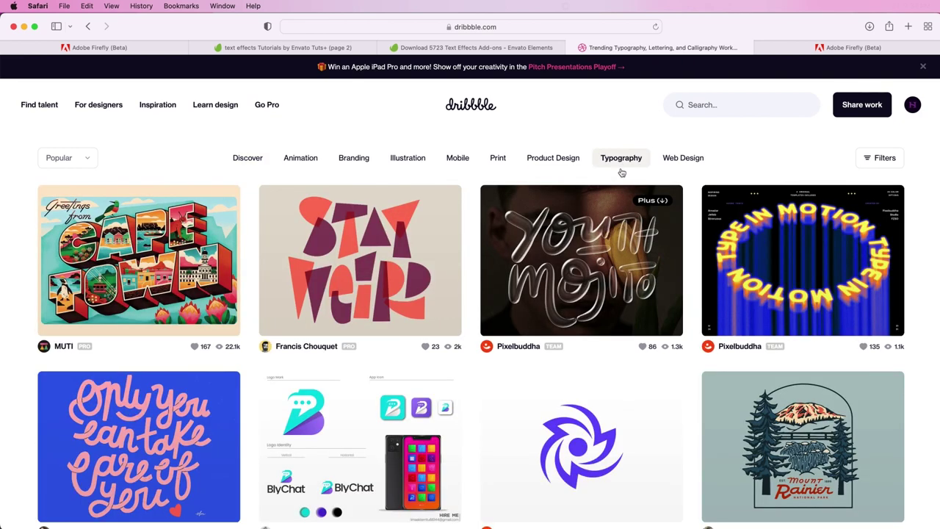
mouse_move(620, 243)
scroll(621, 242, "down", 10)
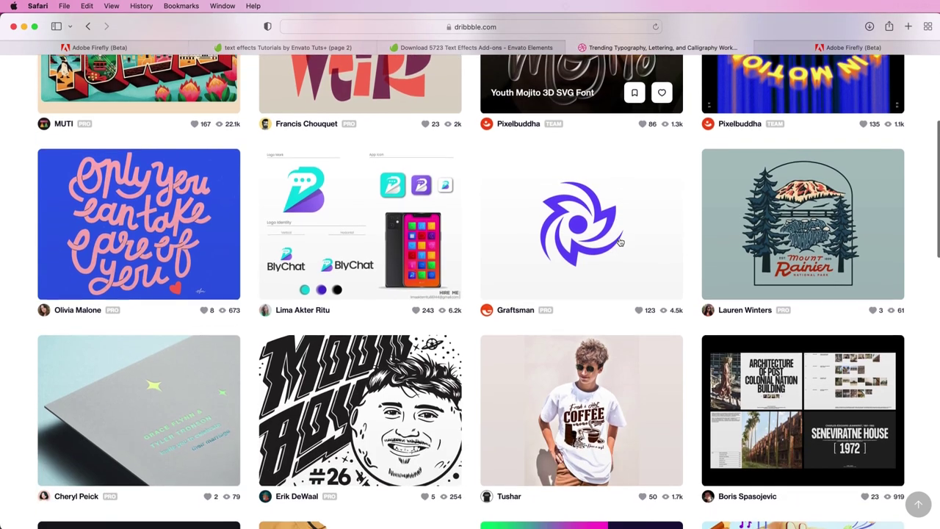
scroll(620, 242, "down", 8)
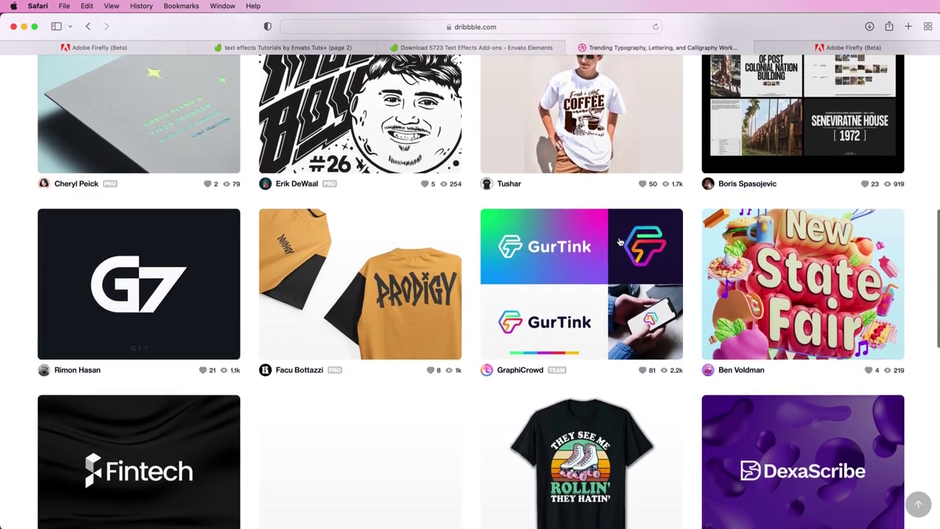
scroll(620, 242, "down", 8)
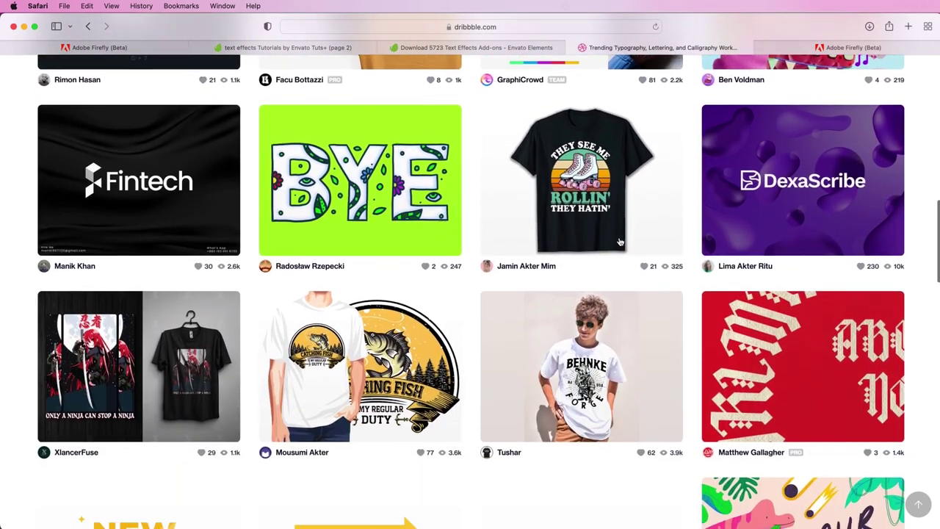
scroll(621, 242, "down", 7)
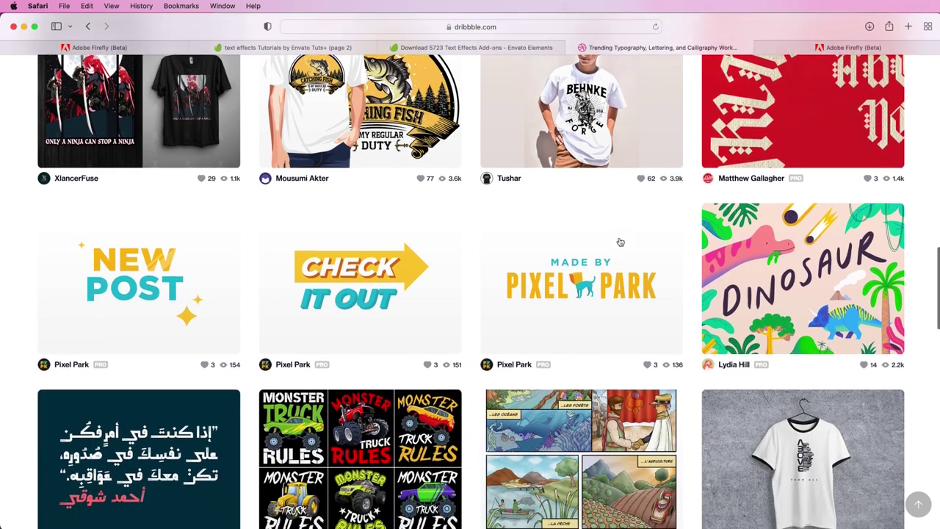
scroll(620, 243, "down", 5)
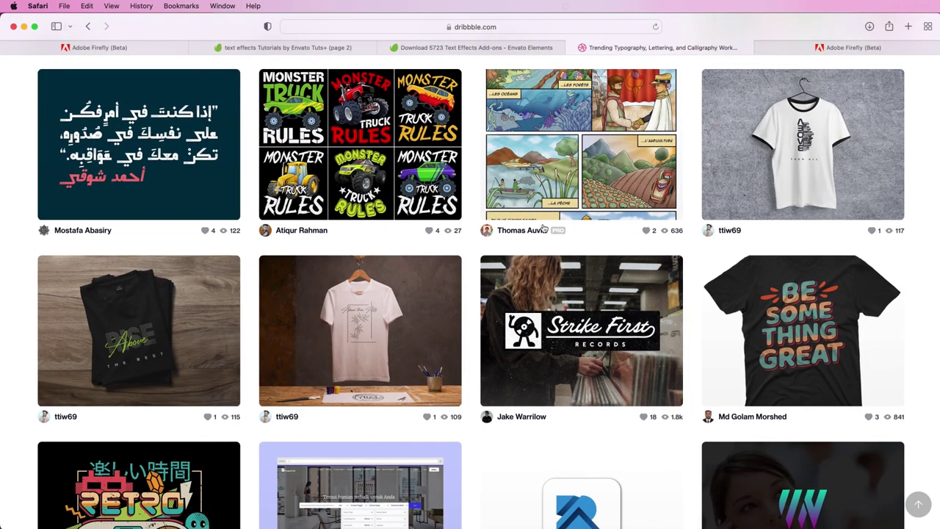
scroll(516, 229, "down", 4)
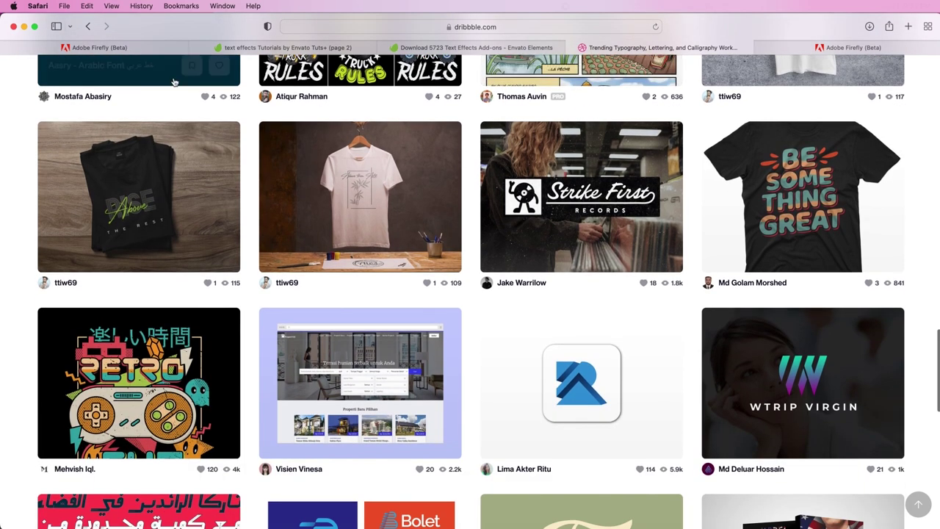
left_click(155, 48)
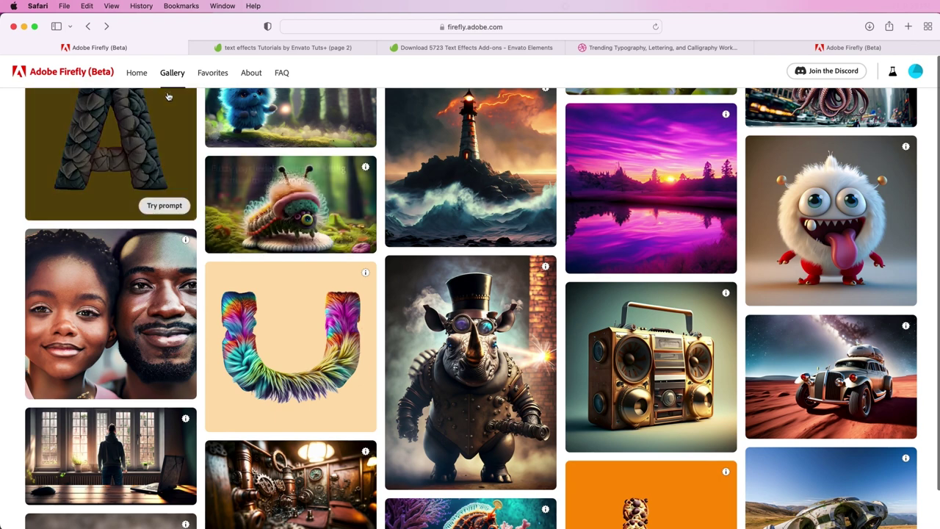
Step: From the Firefly home page, generate Text to image results for 'a dog walking with an alligator on a leash'
left_click(137, 73)
scroll(361, 215, "down", 1)
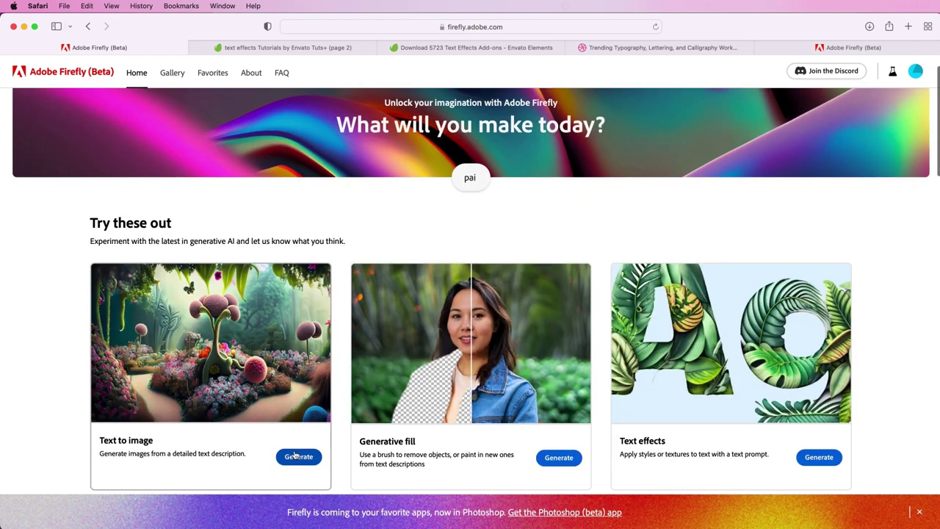
left_click(296, 456)
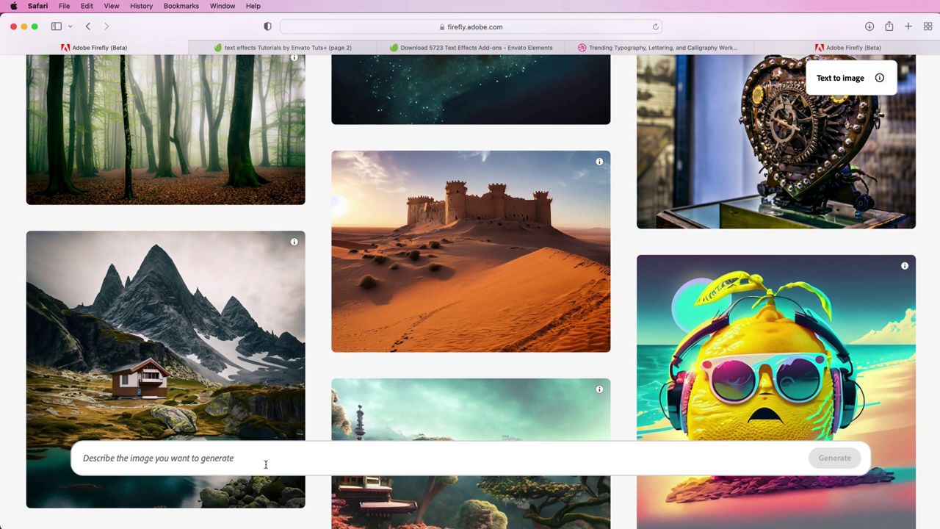
type("a")
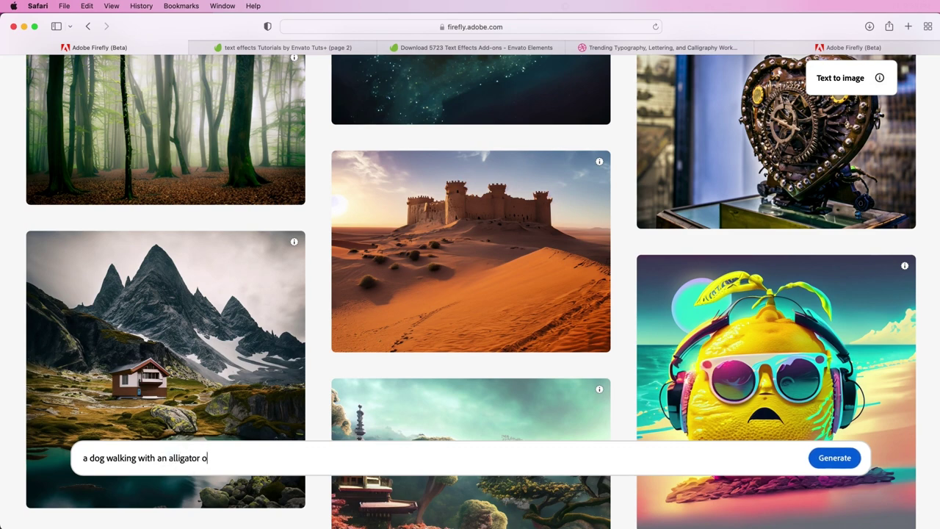
type("sh")
key("Return")
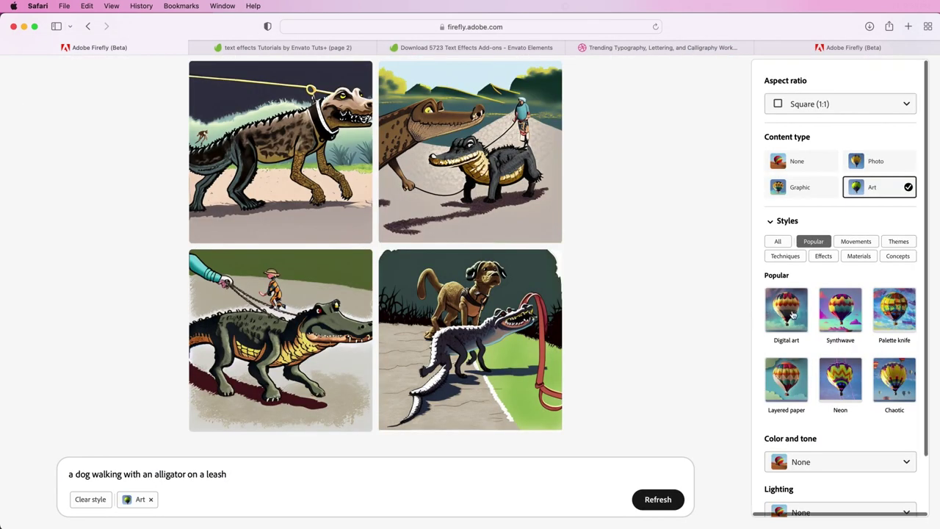
Step: Regenerate the leashed alligator images using the Digital art style and Photo content type
scroll(783, 313, "down", 3)
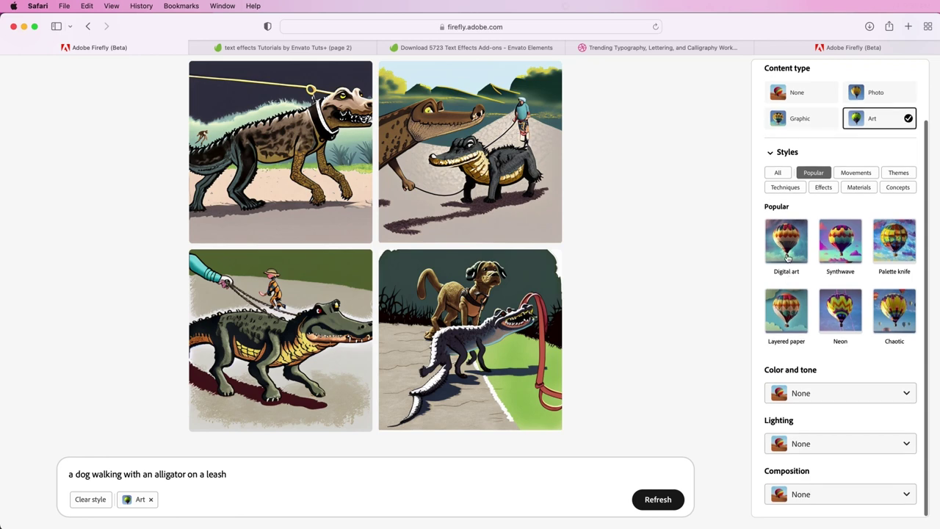
left_click(786, 255)
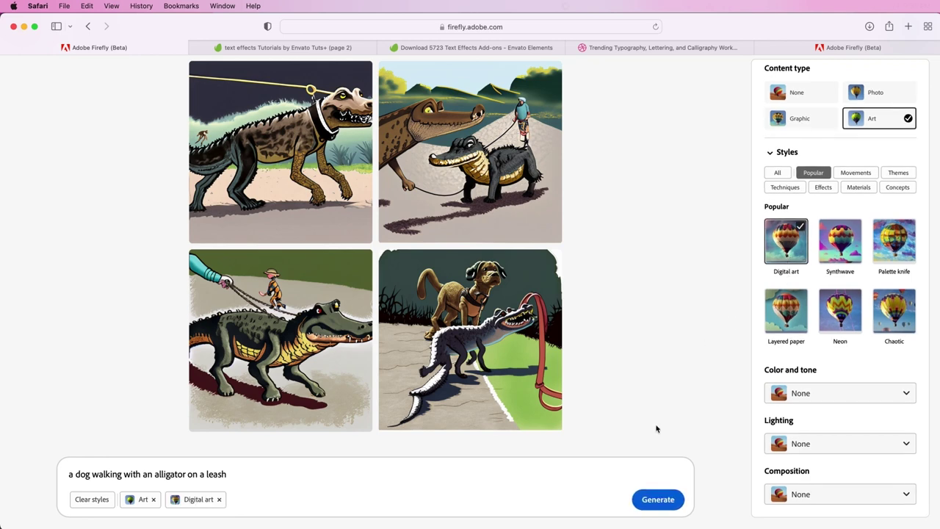
left_click(874, 92)
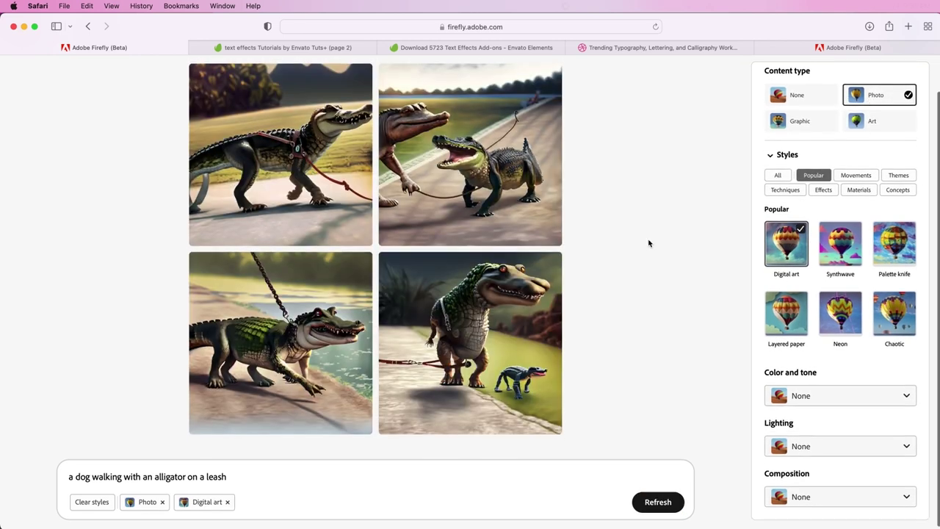
scroll(648, 243, "up", 2)
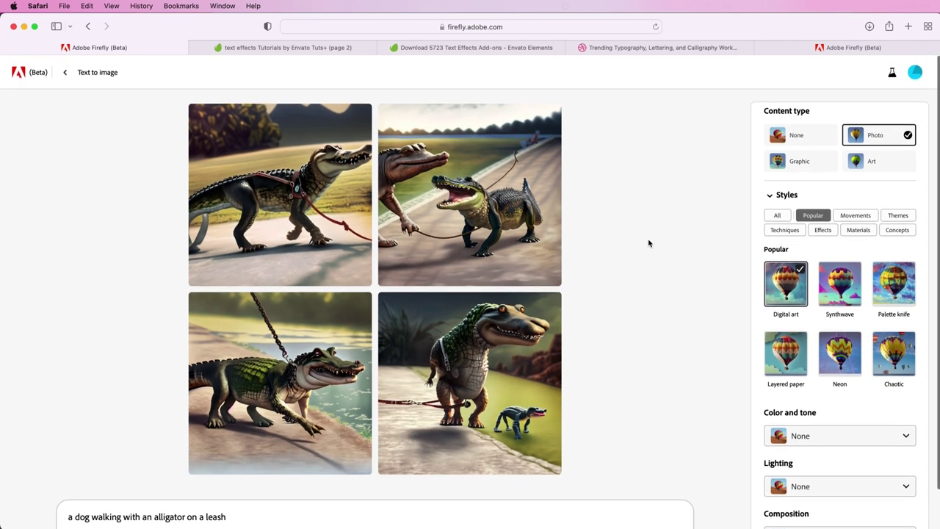
scroll(648, 243, "down", 1)
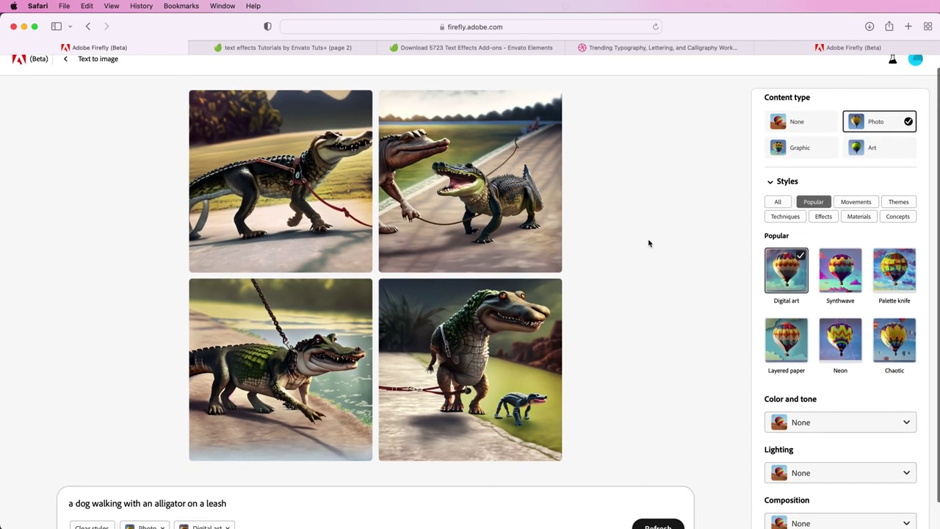